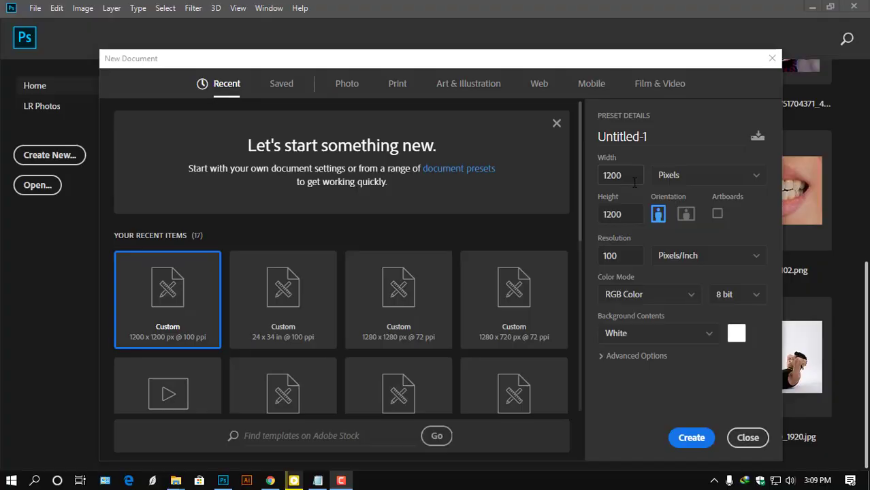
Create a new blank 1200x1200 px document.
{"action": "left_click", "coordinate": [633, 179]}
{"action": "key", "text": "Tab"}
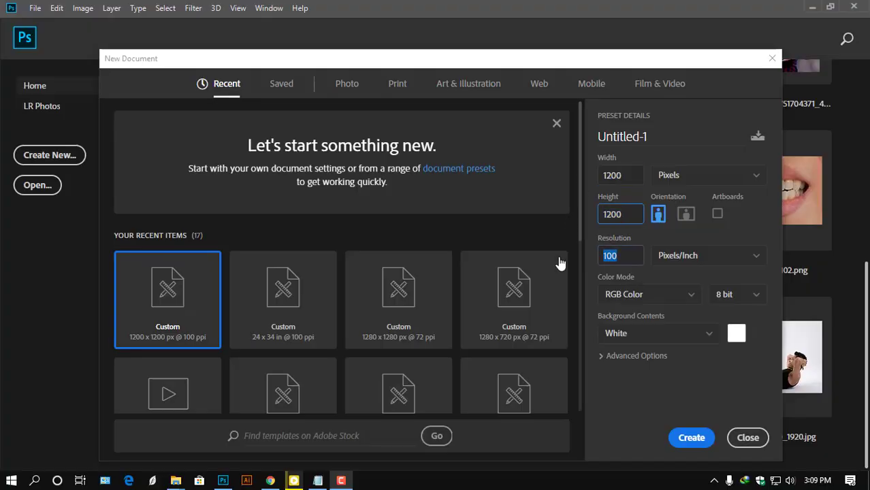
{"action": "left_click", "coordinate": [693, 437]}
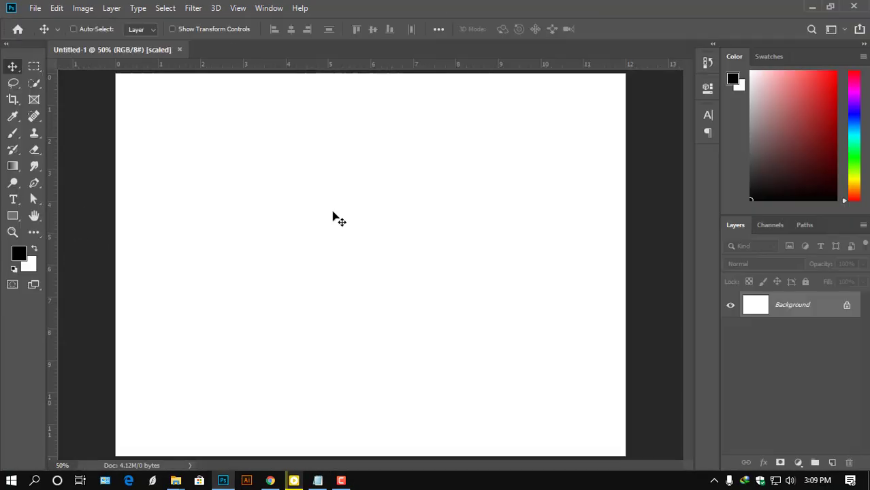
Open Messi.psd and copy its Layer 0 cutout into the new document.
{"action": "left_click", "coordinate": [38, 9]}
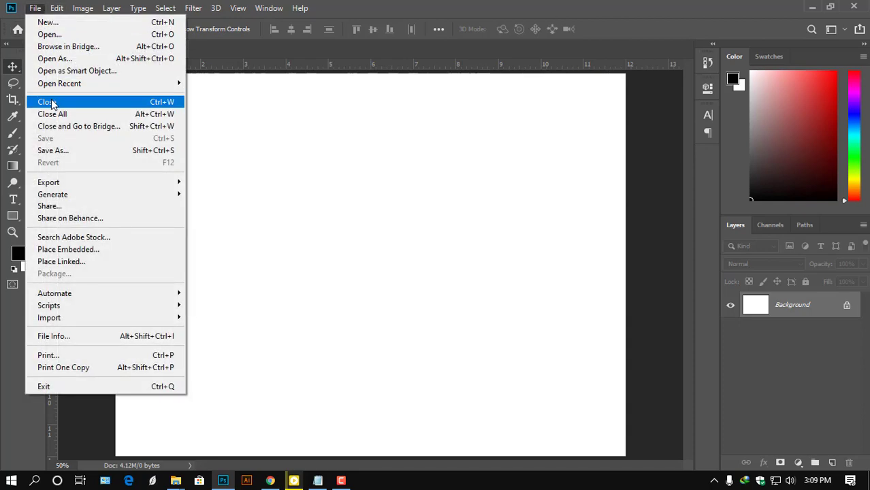
{"action": "left_click", "coordinate": [60, 35]}
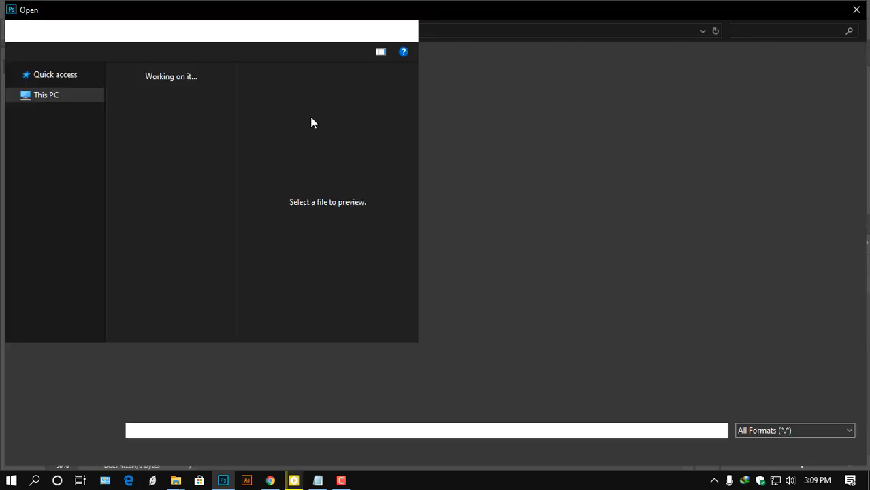
{"action": "double_click", "coordinate": [244, 198]}
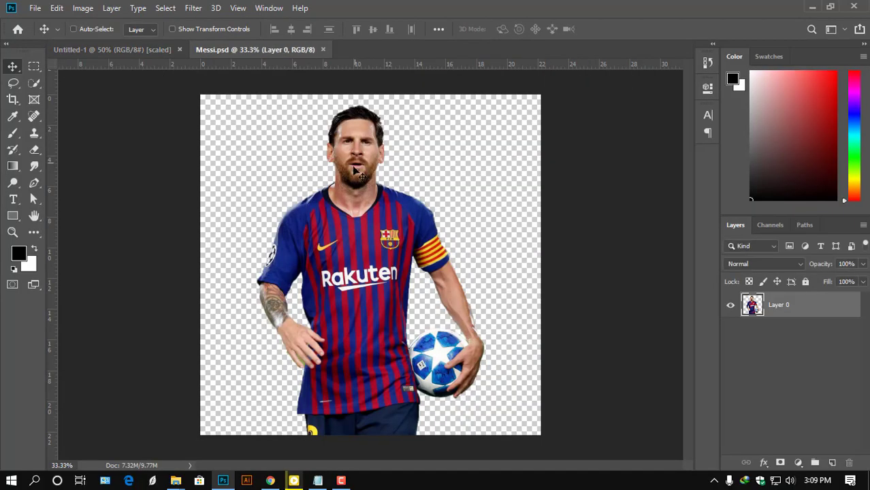
{"action": "right_click", "coordinate": [359, 252]}
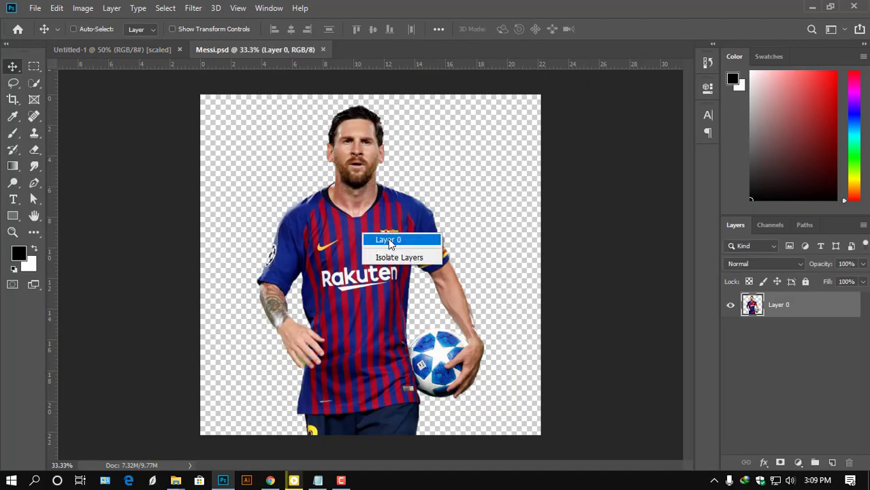
{"action": "left_click", "coordinate": [385, 236]}
{"action": "mouse_move", "coordinate": [357, 233]}
{"action": "left_mouse_down"}
{"action": "mouse_move", "coordinate": [169, 52]}
{"action": "mouse_move", "coordinate": [503, 265]}
{"action": "left_mouse_up"}
{"action": "scroll", "coordinate": [507, 255], "scroll_direction": "down", "scroll_amount": 2}
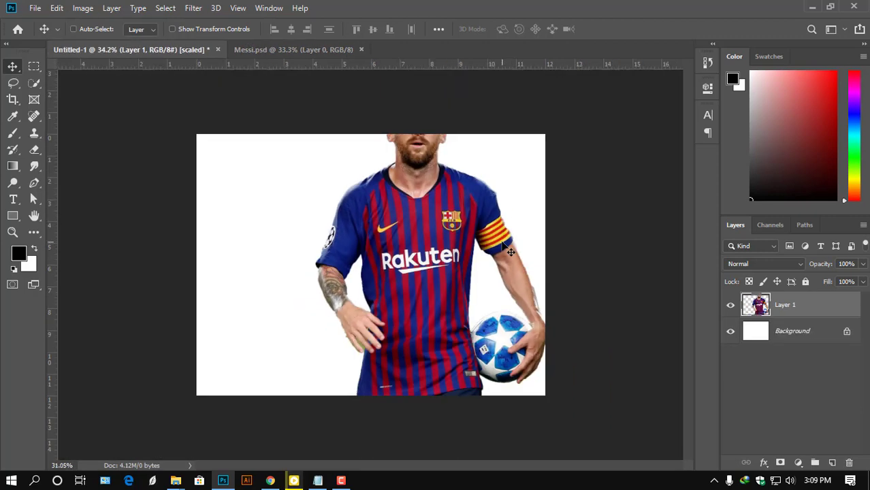
{"action": "scroll", "coordinate": [507, 255], "scroll_direction": "down", "scroll_amount": 1}
Scale the Messi cutout to about 92% and align it to the canvas's right edge and top.
{"action": "key", "text": "ctrl+t"}
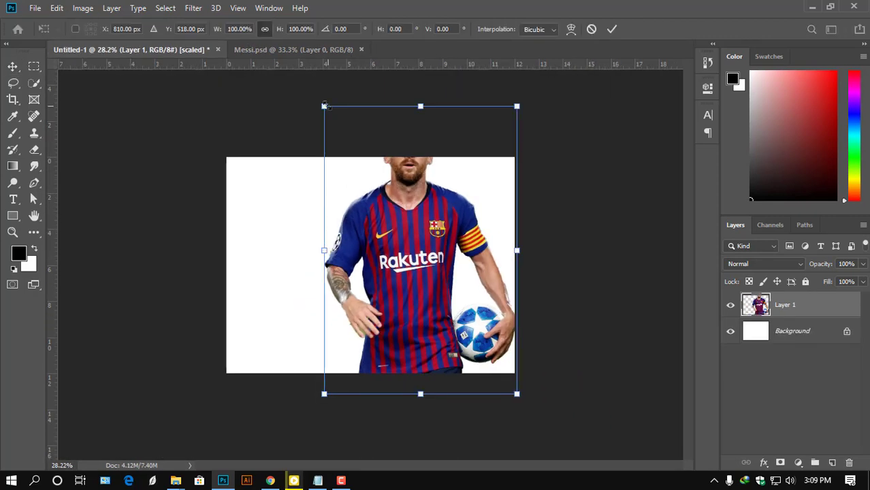
{"action": "left_click_drag", "start_coordinate": [321, 107], "coordinate": [353, 165]}
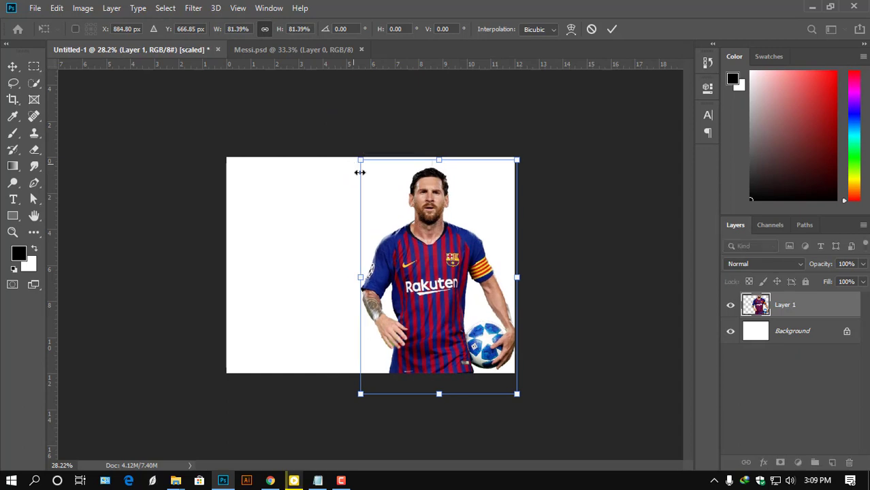
{"action": "left_click_drag", "start_coordinate": [414, 248], "coordinate": [412, 243]}
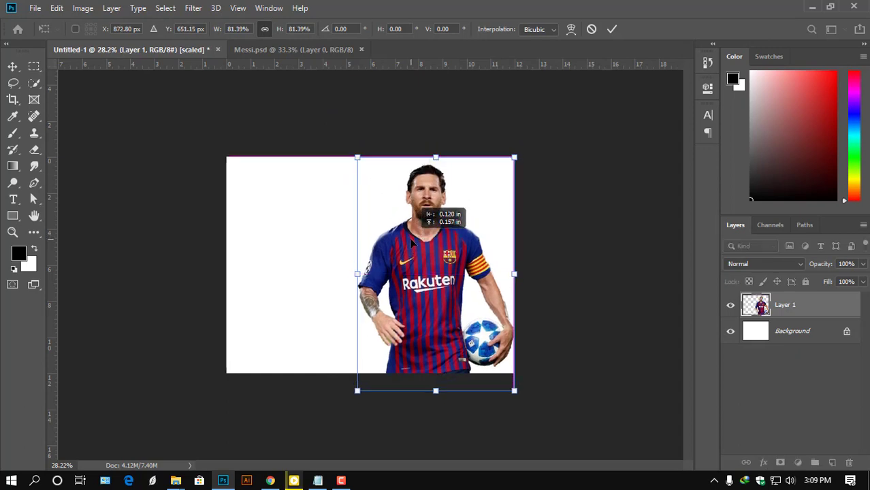
{"action": "left_click", "coordinate": [612, 30]}
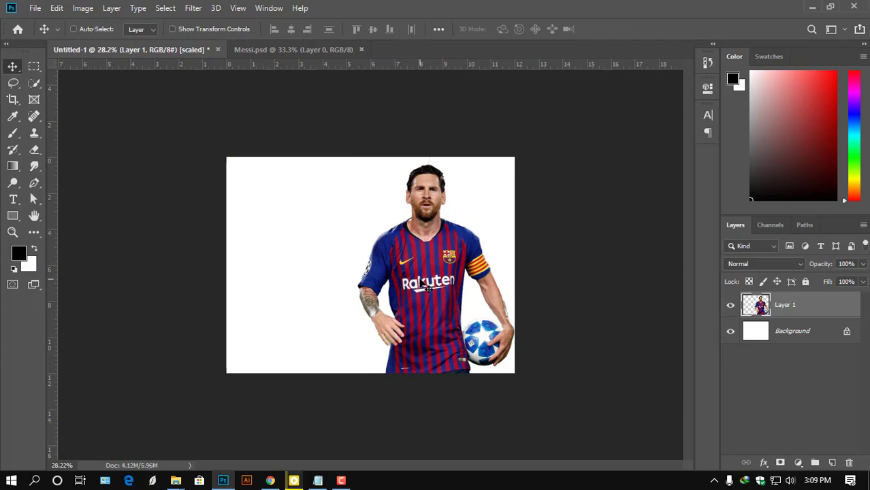
{"action": "key", "text": "ctrl+t"}
{"action": "left_click_drag", "start_coordinate": [359, 161], "coordinate": [371, 178]}
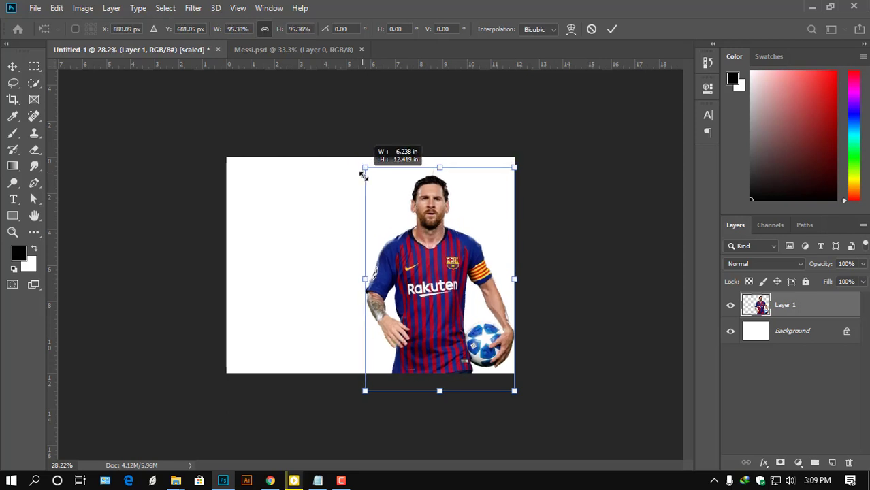
{"action": "left_click_drag", "start_coordinate": [397, 208], "coordinate": [404, 197]}
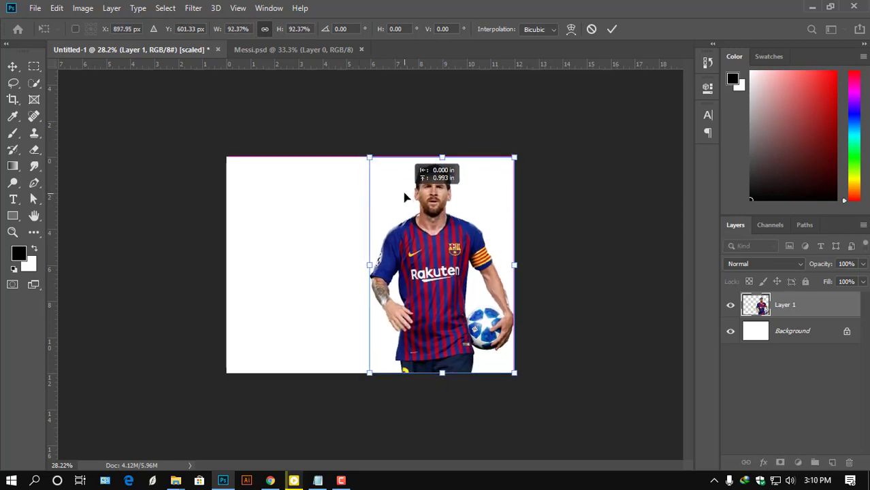
{"action": "left_click", "coordinate": [612, 30]}
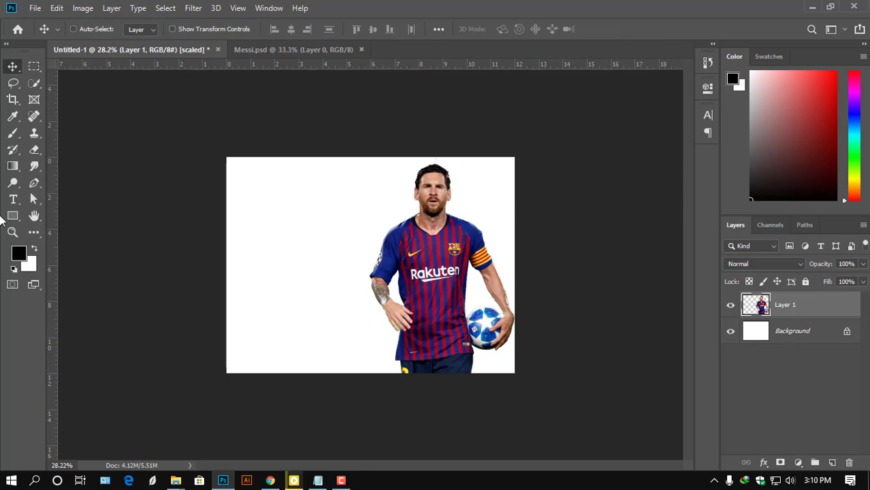
Add a new empty layer and pick a large black camisado paint brush.
{"action": "left_click", "coordinate": [832, 462]}
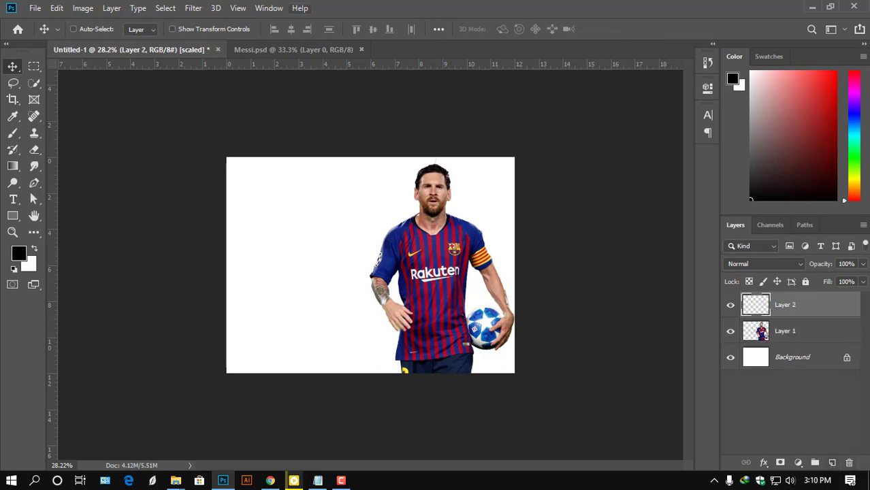
{"action": "left_click", "coordinate": [12, 133]}
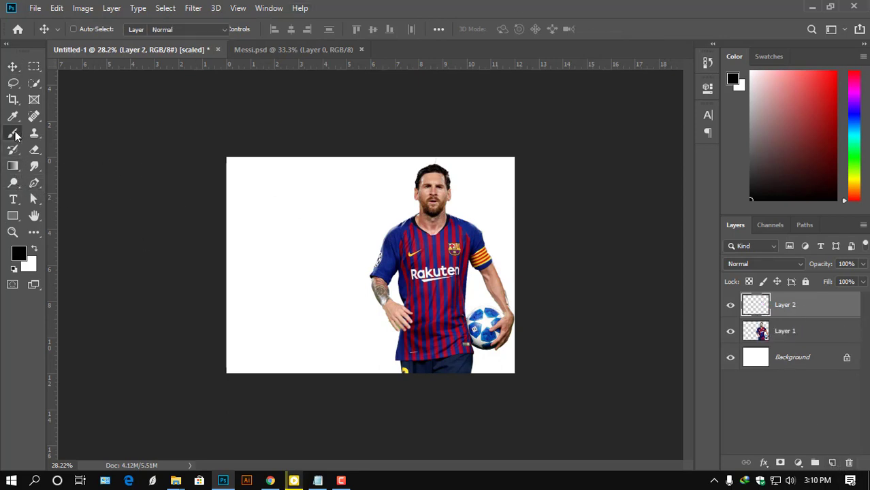
{"action": "right_click", "coordinate": [313, 237]}
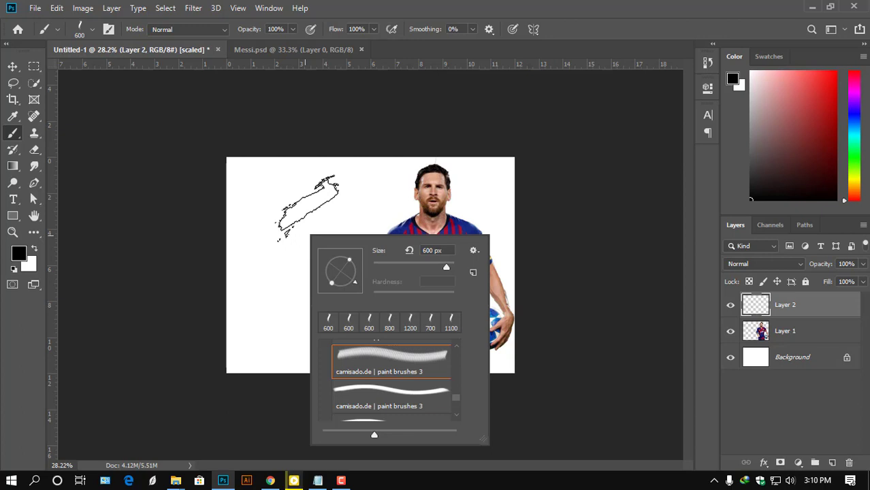
{"action": "right_click", "coordinate": [483, 126]}
{"action": "left_click", "coordinate": [580, 91]}
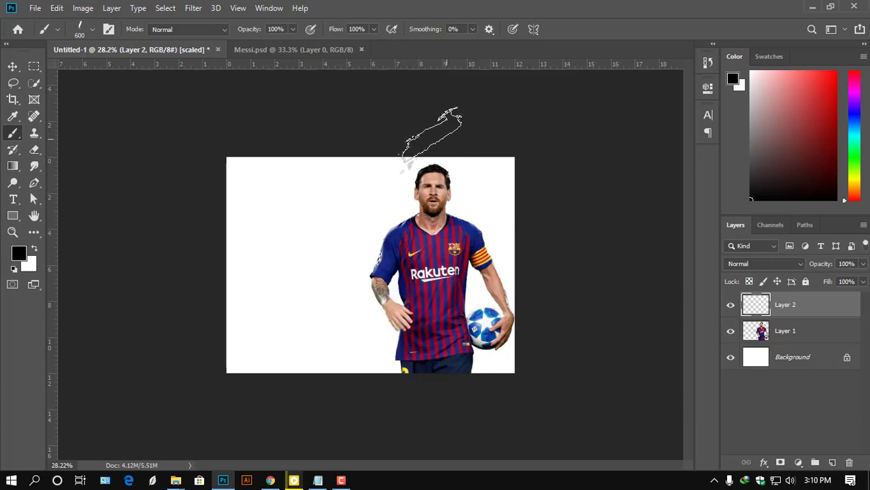
{"action": "key", "text": "bracketright"}
{"action": "key", "text": "bracketright"}
{"action": "key", "text": "bracketright"}
{"action": "key", "text": "bracketright"}
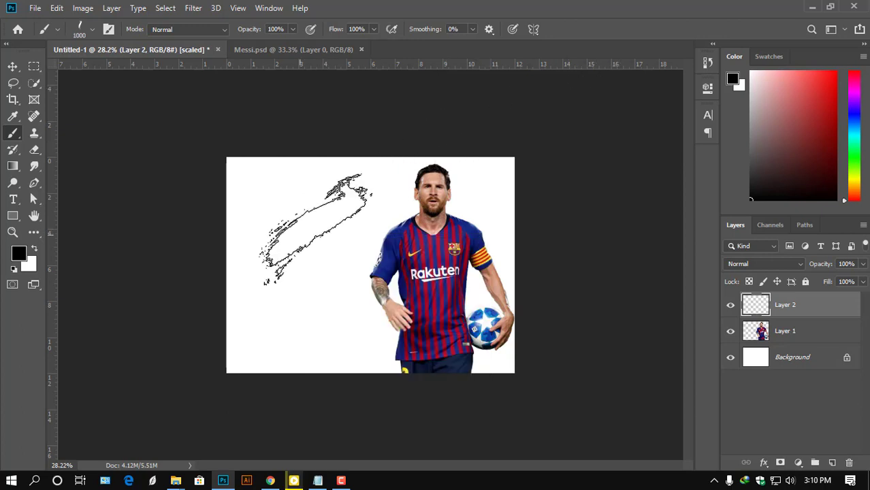
{"action": "right_click", "coordinate": [299, 215]}
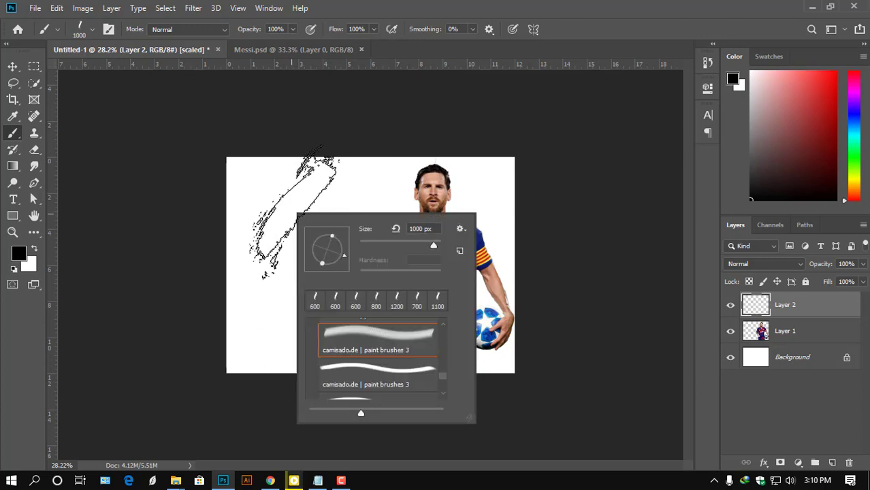
Paint a large black stroke down the left side of the canvas.
{"action": "left_click_drag", "start_coordinate": [294, 211], "coordinate": [332, 390]}
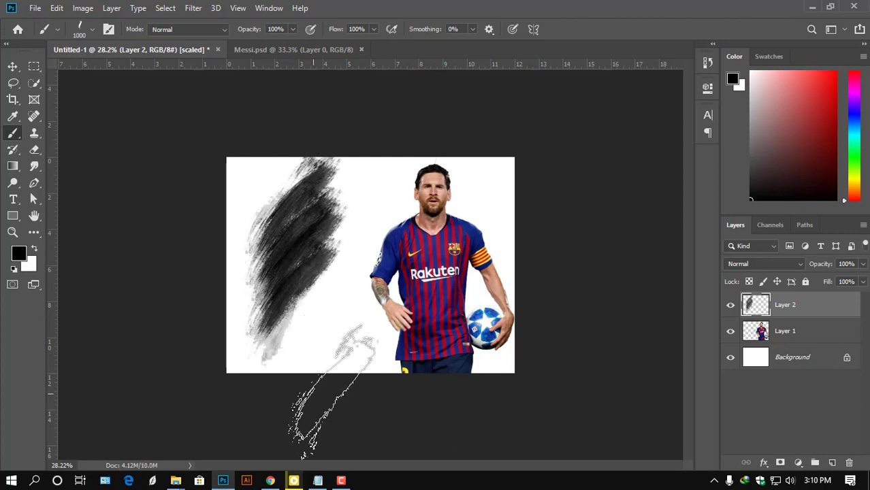
{"action": "right_click", "coordinate": [301, 265]}
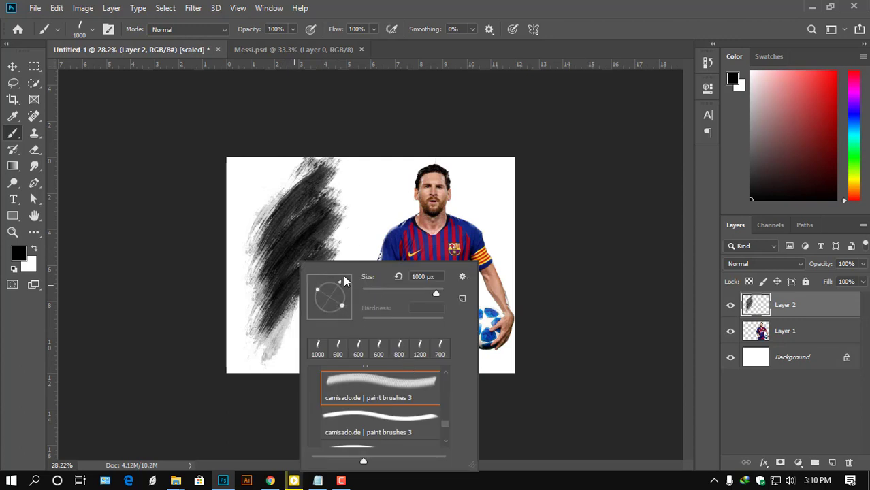
{"action": "left_click", "coordinate": [588, 74]}
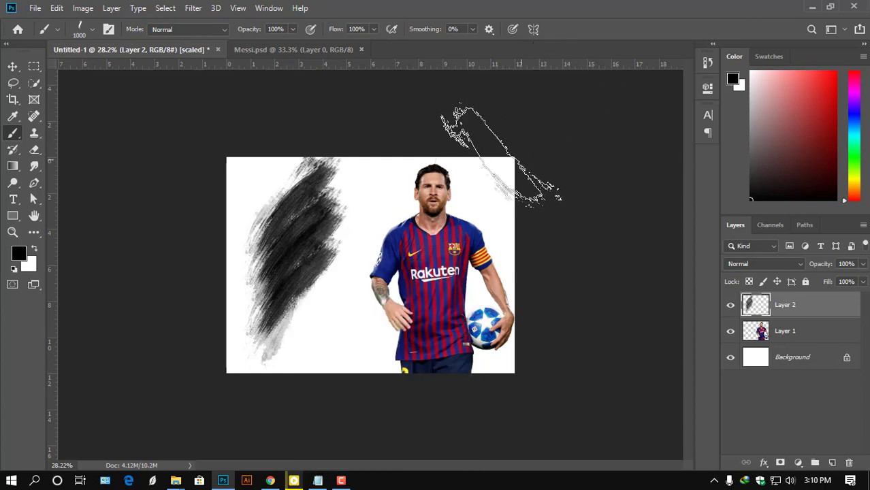
{"action": "key", "text": "bracketleft"}
{"action": "key", "text": "bracketleft"}
{"action": "key", "text": "bracketleft"}
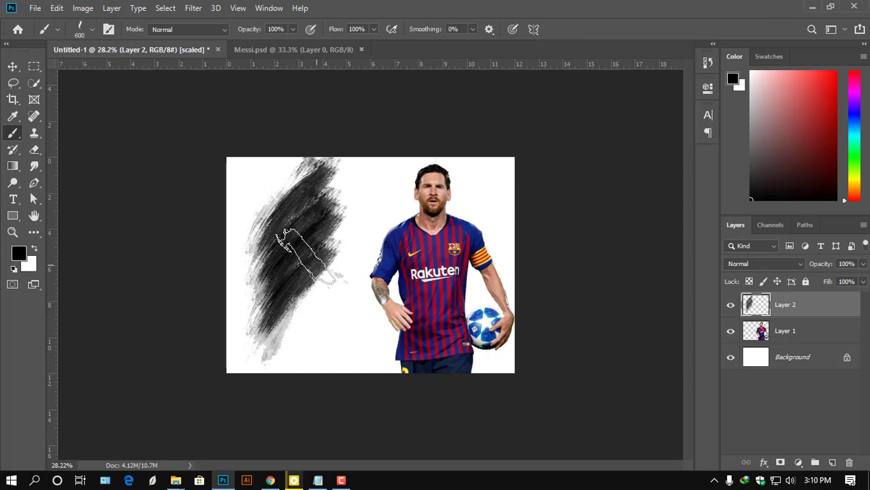
{"action": "mouse_move", "coordinate": [310, 256]}
{"action": "left_mouse_down"}
{"action": "mouse_move", "coordinate": [299, 320]}
{"action": "mouse_move", "coordinate": [333, 272]}
{"action": "mouse_move", "coordinate": [300, 216]}
{"action": "left_mouse_up"}
Darken the smudge with smaller strokes, then close Messi.psd.
{"action": "key", "text": "bracketleft"}
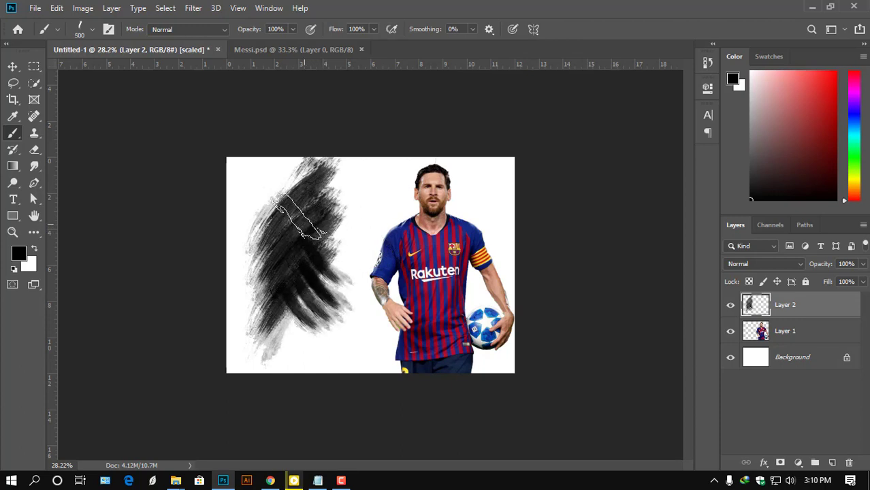
{"action": "left_click_drag", "start_coordinate": [241, 175], "coordinate": [289, 214]}
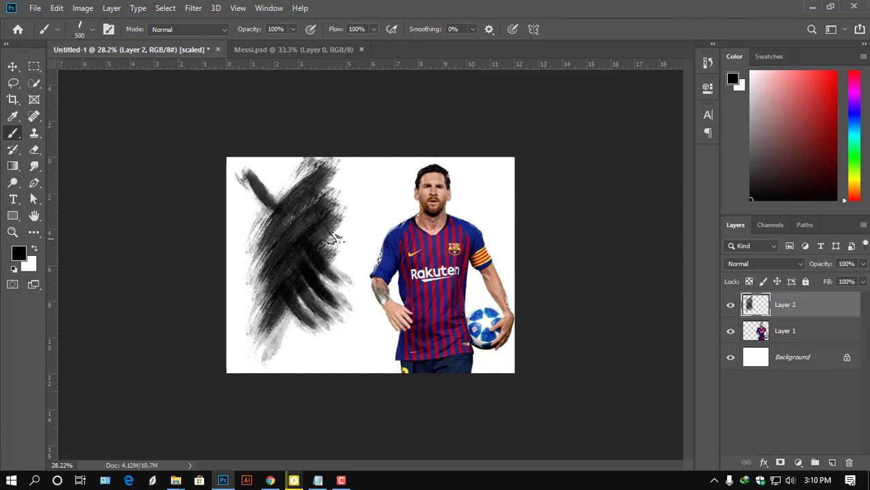
{"action": "mouse_move", "coordinate": [334, 235]}
{"action": "left_mouse_down"}
{"action": "mouse_move", "coordinate": [273, 179]}
{"action": "mouse_move", "coordinate": [310, 188]}
{"action": "left_mouse_up"}
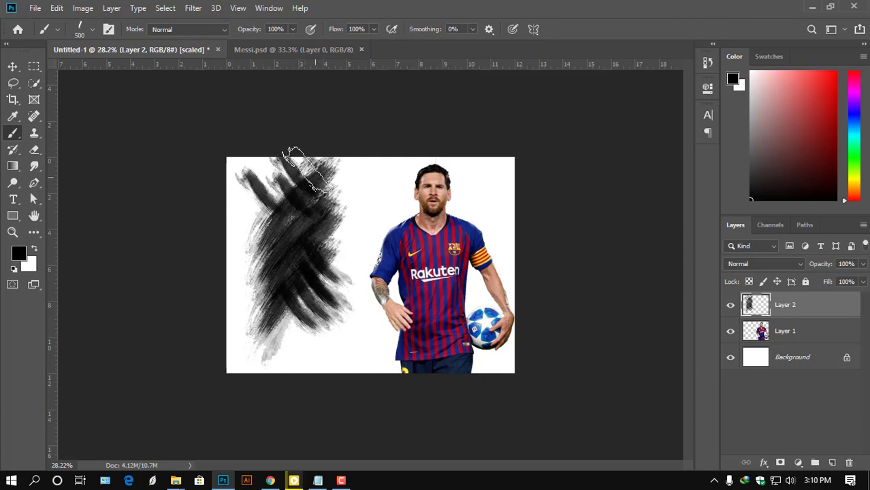
{"action": "mouse_move", "coordinate": [258, 173]}
{"action": "left_mouse_down"}
{"action": "mouse_move", "coordinate": [293, 196]}
{"action": "mouse_move", "coordinate": [317, 138]}
{"action": "left_mouse_up"}
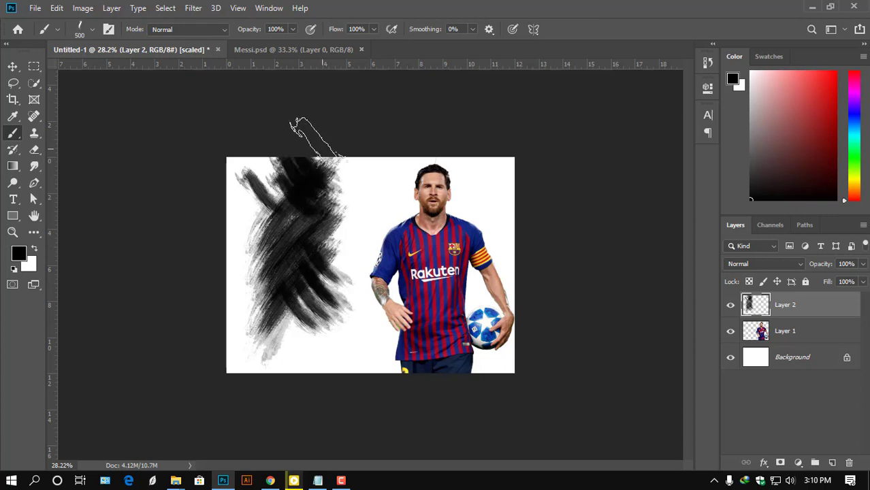
{"action": "left_click_drag", "start_coordinate": [303, 192], "coordinate": [286, 219]}
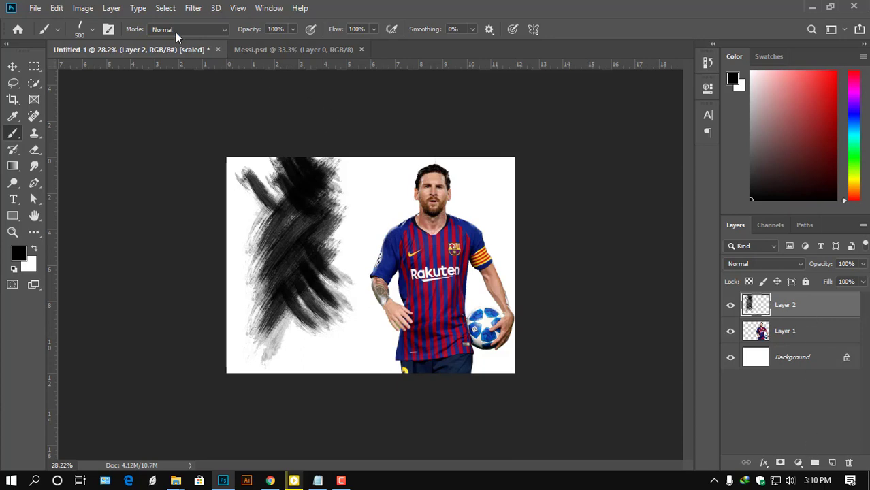
{"action": "left_click", "coordinate": [361, 49]}
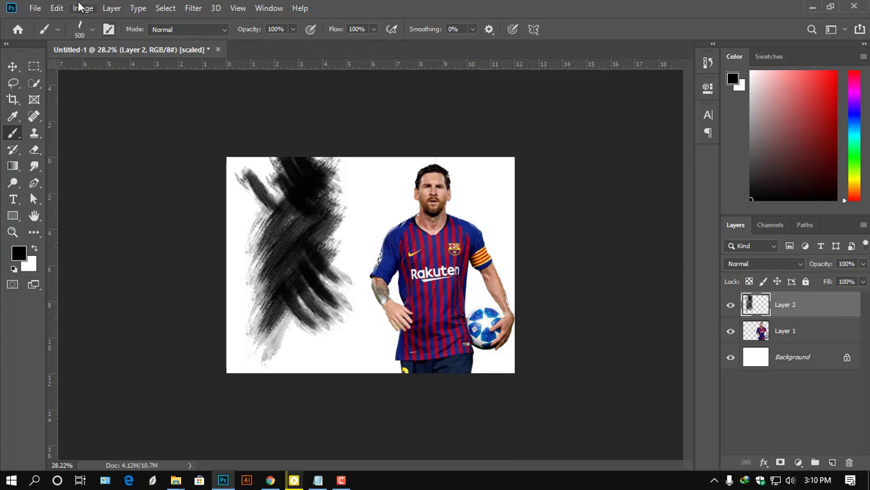
Open the Messi pointing-up close-up photo and drop it into the poster as a new layer.
{"action": "left_click", "coordinate": [35, 9]}
{"action": "left_click", "coordinate": [47, 33]}
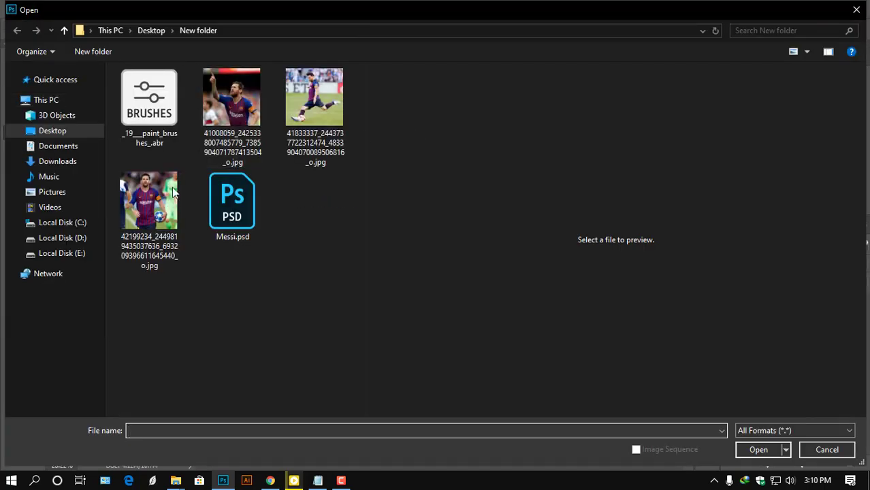
{"action": "double_click", "coordinate": [228, 99]}
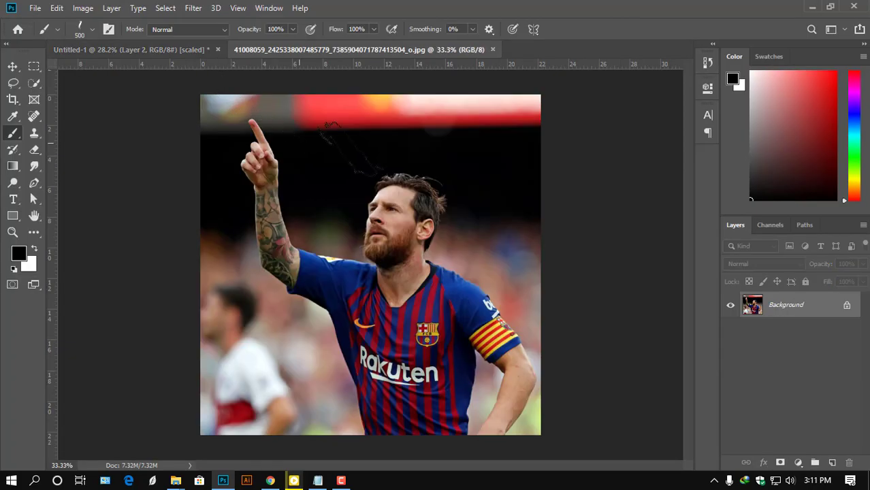
{"action": "key", "text": "v"}
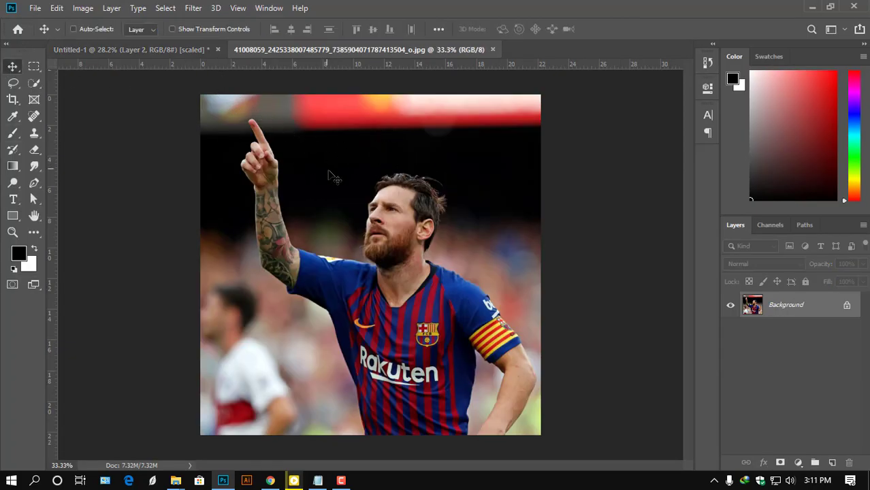
{"action": "left_click_drag", "start_coordinate": [373, 211], "coordinate": [393, 245]}
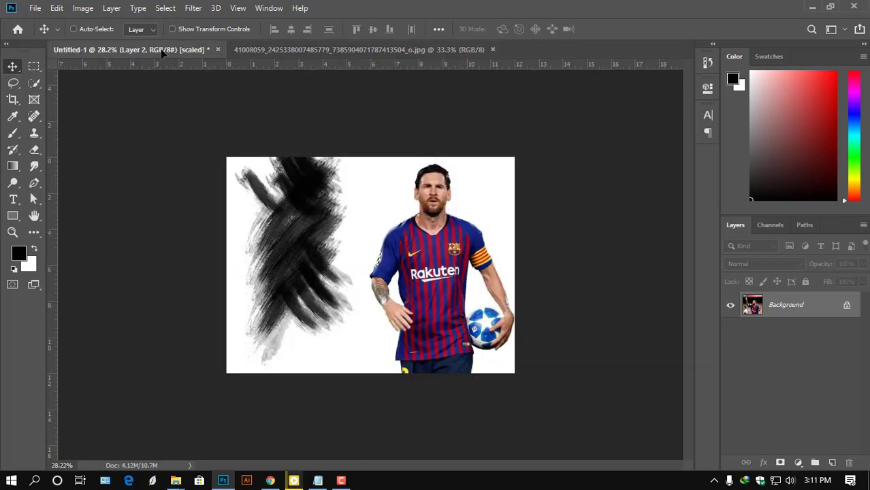
{"action": "left_click_drag", "start_coordinate": [296, 235], "coordinate": [315, 235]}
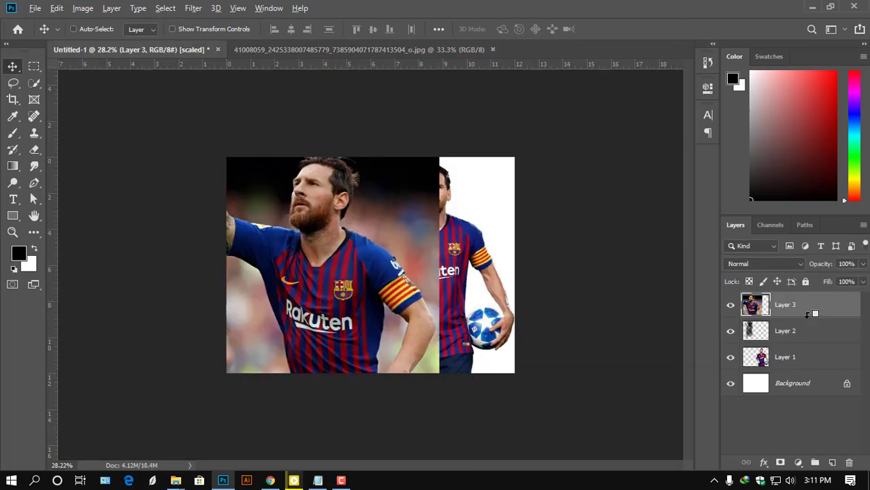
Clip the close-up to the brush-stroke layer, position it, and convert both to a smart object.
{"action": "left_click_drag", "start_coordinate": [807, 314], "coordinate": [646, 310]}
{"action": "left_click_drag", "start_coordinate": [319, 221], "coordinate": [299, 218]}
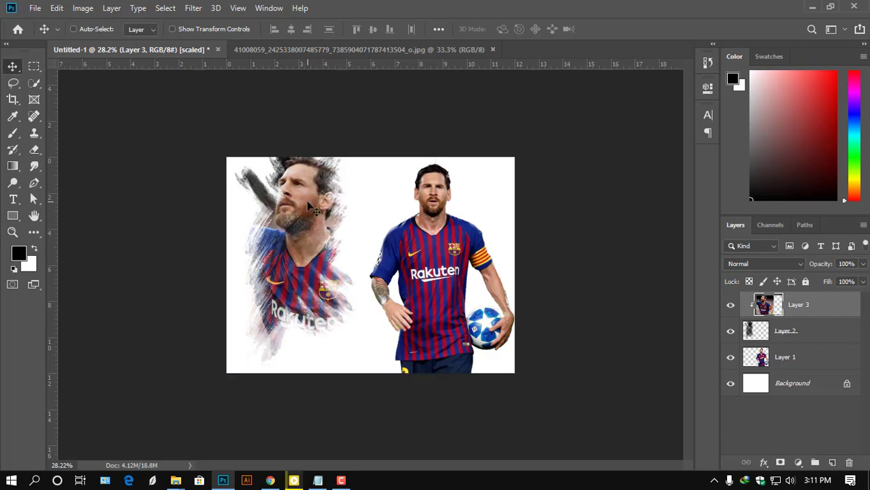
{"action": "left_click", "coordinate": [798, 333], "text": "shift"}
{"action": "right_click", "coordinate": [795, 329]}
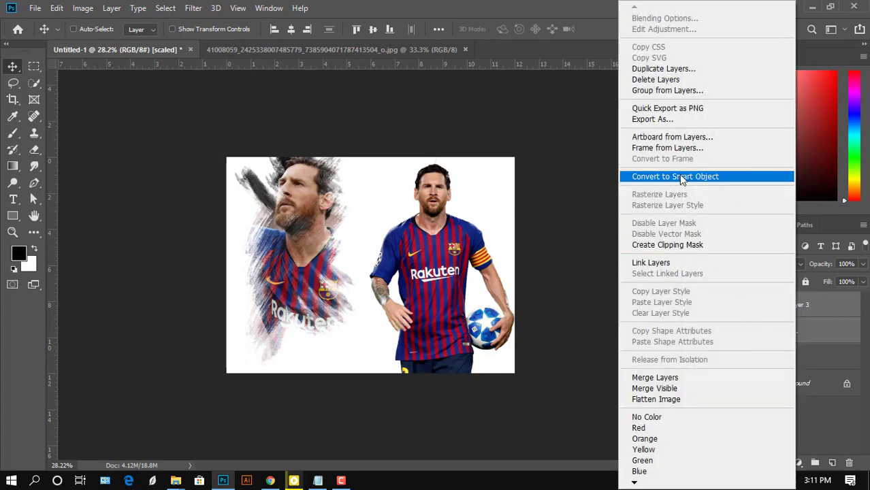
{"action": "left_click", "coordinate": [681, 176]}
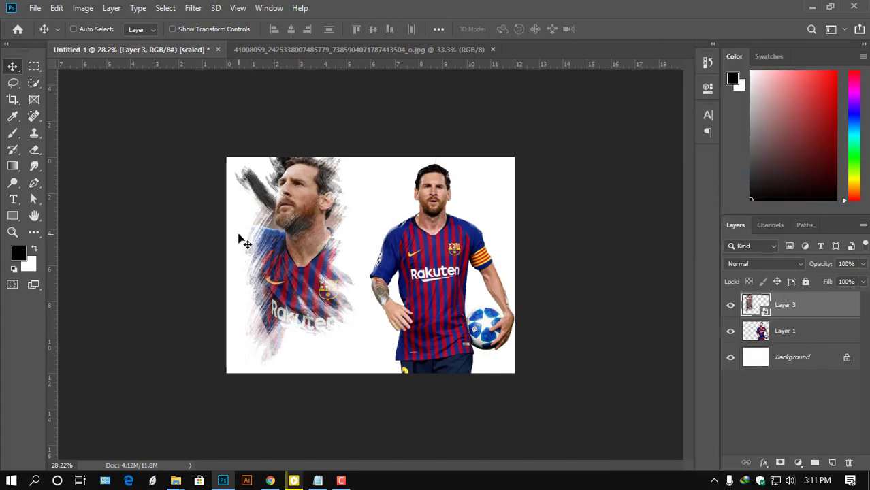
{"action": "left_click_drag", "start_coordinate": [307, 238], "coordinate": [309, 231]}
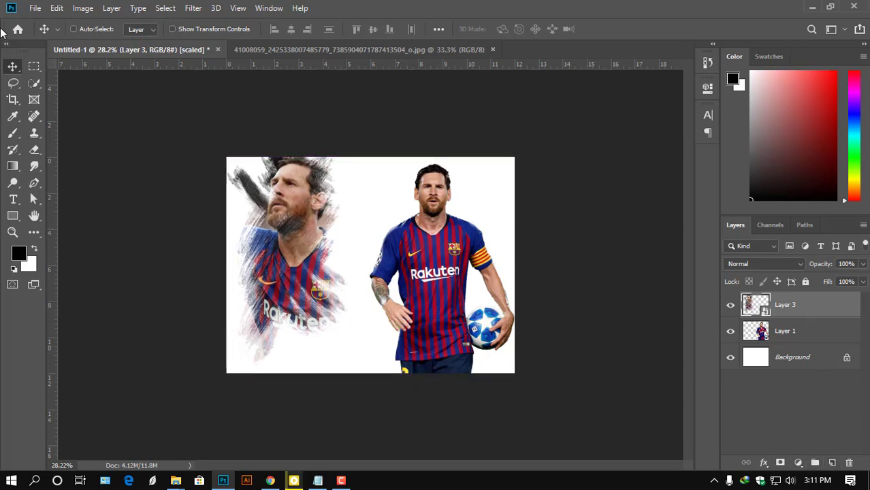
Open the Messi kicking photo and copy it into the poster.
{"action": "left_click", "coordinate": [31, 8]}
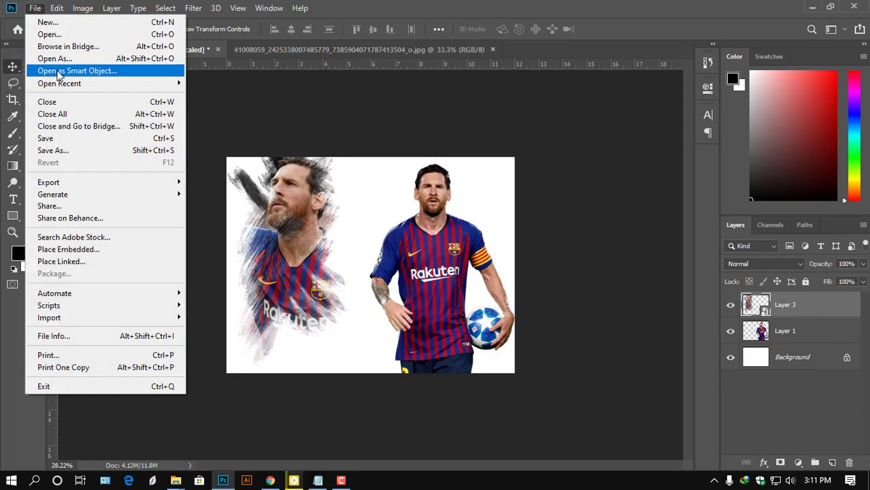
{"action": "left_click", "coordinate": [52, 34]}
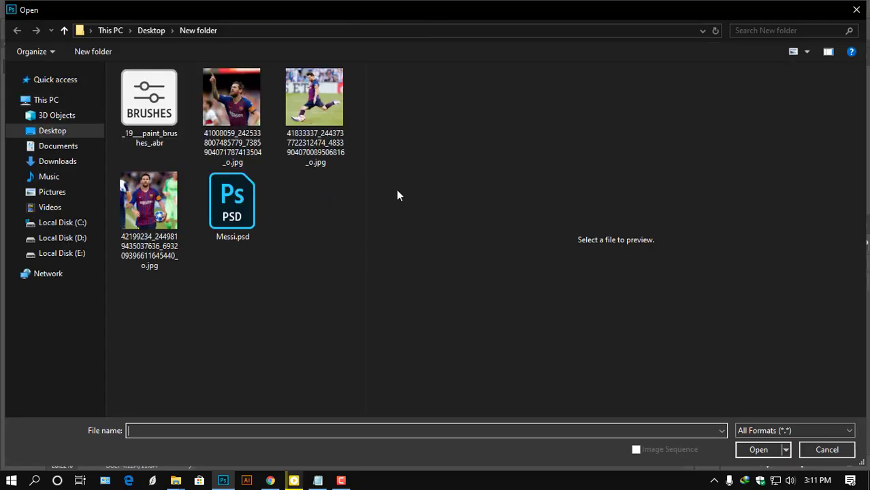
{"action": "double_click", "coordinate": [315, 77]}
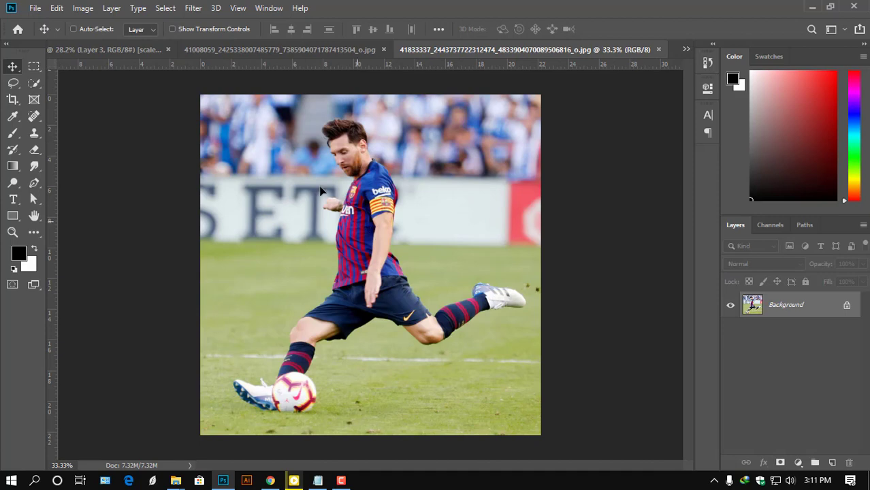
{"action": "mouse_move", "coordinate": [322, 191]}
{"action": "left_mouse_down"}
{"action": "mouse_move", "coordinate": [375, 240]}
{"action": "mouse_move", "coordinate": [402, 293]}
{"action": "mouse_move", "coordinate": [395, 294]}
{"action": "left_mouse_up"}
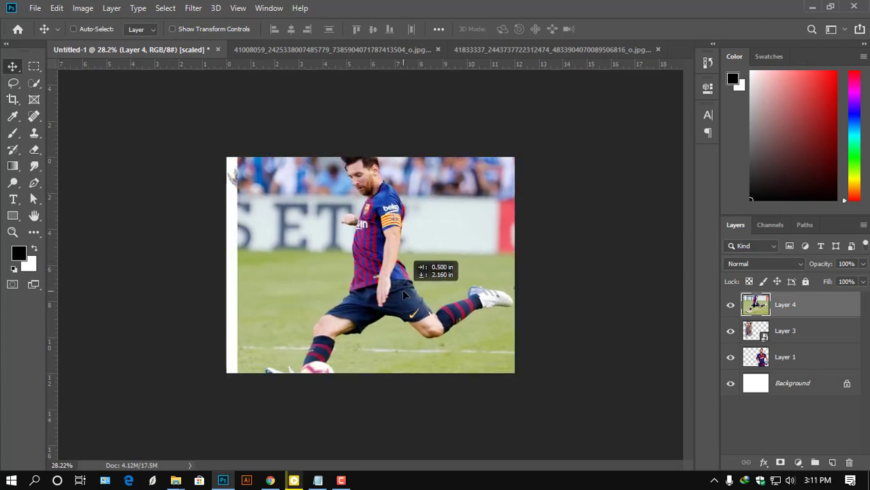
Scale the kicking photo to about 60%, centre it, and move it behind the other Messi layers.
{"action": "key", "text": "ctrl+t"}
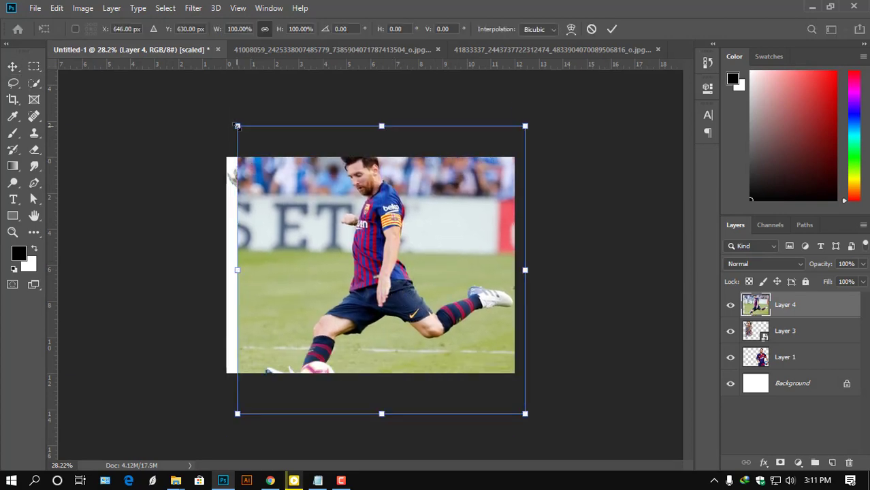
{"action": "left_click_drag", "start_coordinate": [236, 126], "coordinate": [313, 201]}
{"action": "left_click_drag", "start_coordinate": [375, 270], "coordinate": [346, 238]}
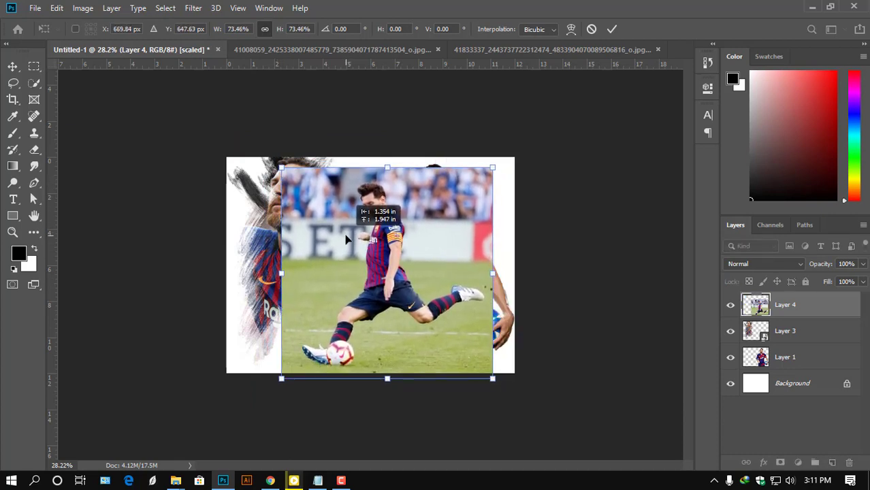
{"action": "left_click_drag", "start_coordinate": [284, 170], "coordinate": [317, 204]}
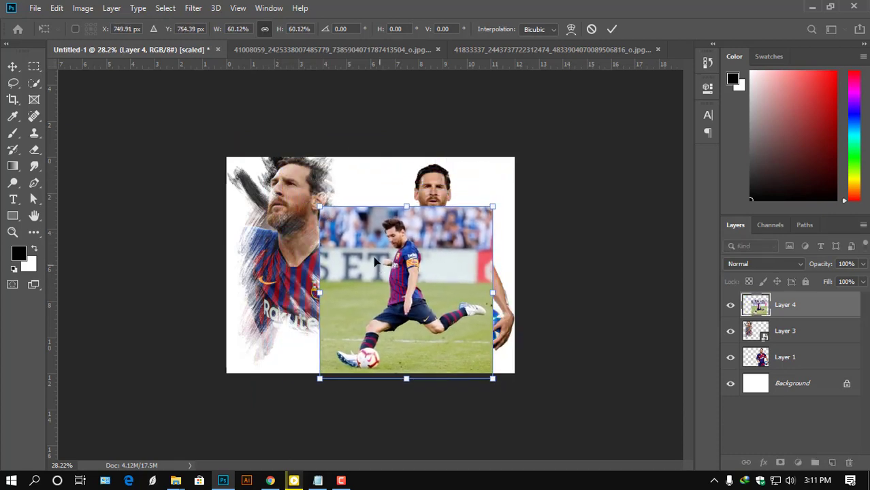
{"action": "mouse_move", "coordinate": [380, 272]}
{"action": "left_mouse_down"}
{"action": "mouse_move", "coordinate": [357, 246]}
{"action": "mouse_move", "coordinate": [349, 251]}
{"action": "left_mouse_up"}
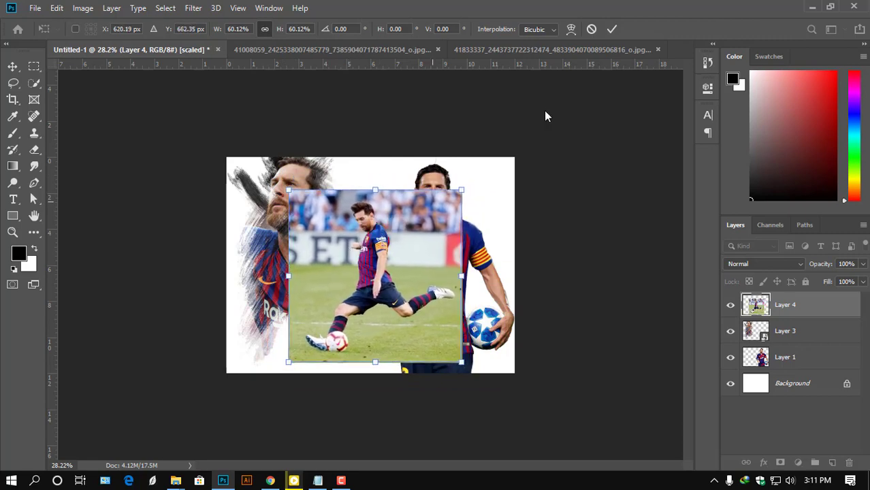
{"action": "left_click", "coordinate": [612, 28]}
{"action": "left_click_drag", "start_coordinate": [784, 305], "coordinate": [785, 371]}
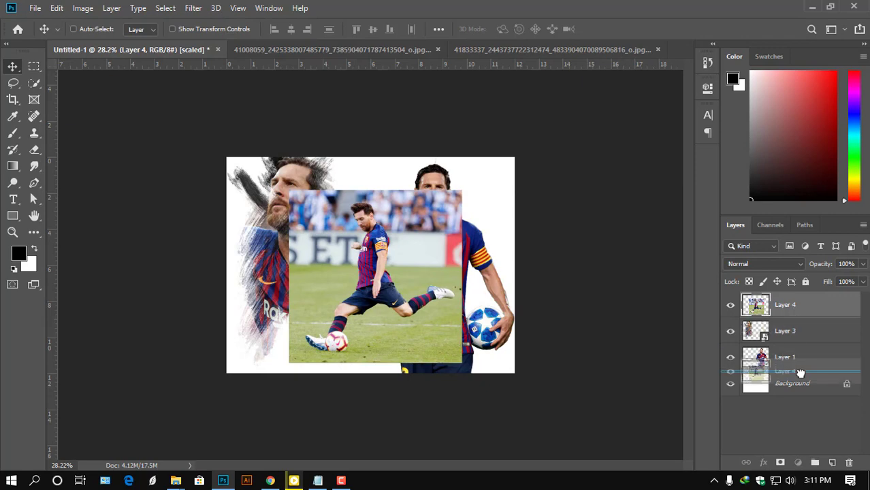
Nudge the kicking photo left and set its blend mode to Luminosity.
{"action": "left_click_drag", "start_coordinate": [383, 277], "coordinate": [365, 269]}
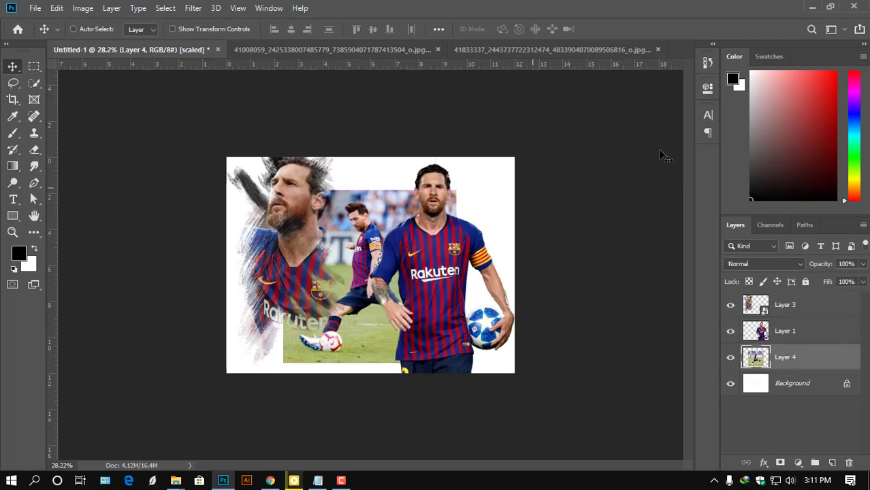
{"action": "left_click", "coordinate": [793, 263]}
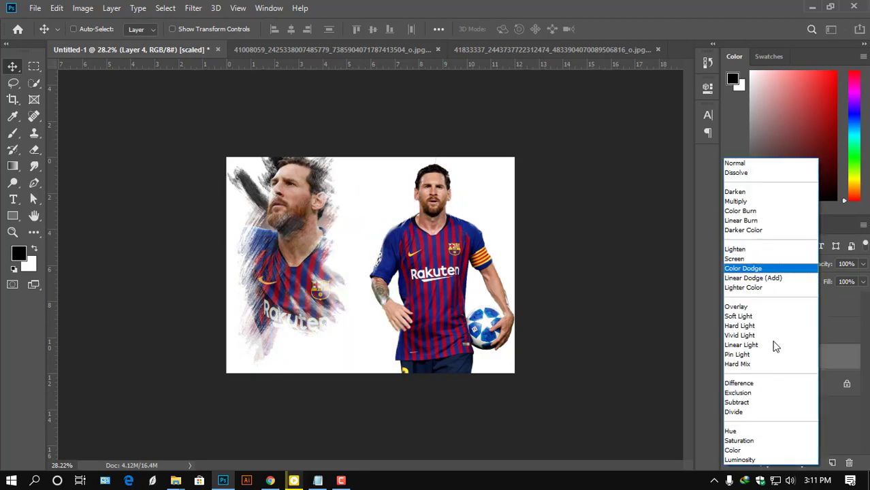
{"action": "left_click", "coordinate": [744, 460]}
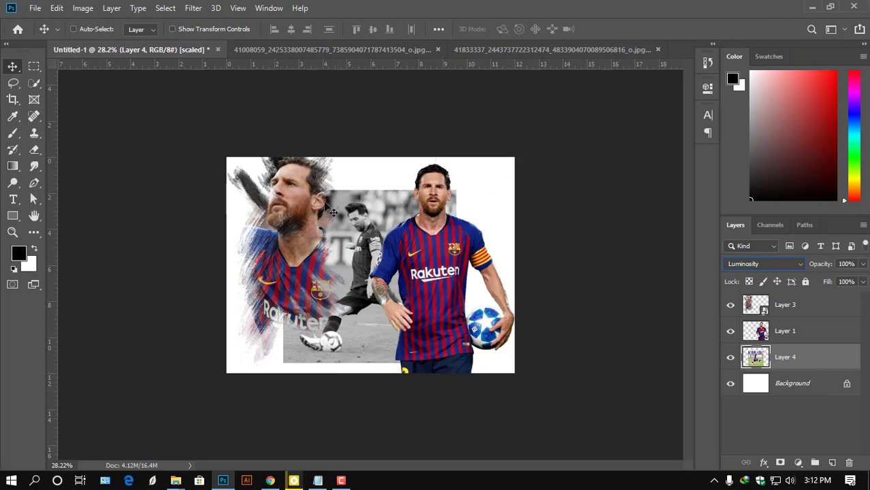
Enlarge the kicking photo to about 110% and add a layer mask.
{"action": "key", "text": "ctrl+t"}
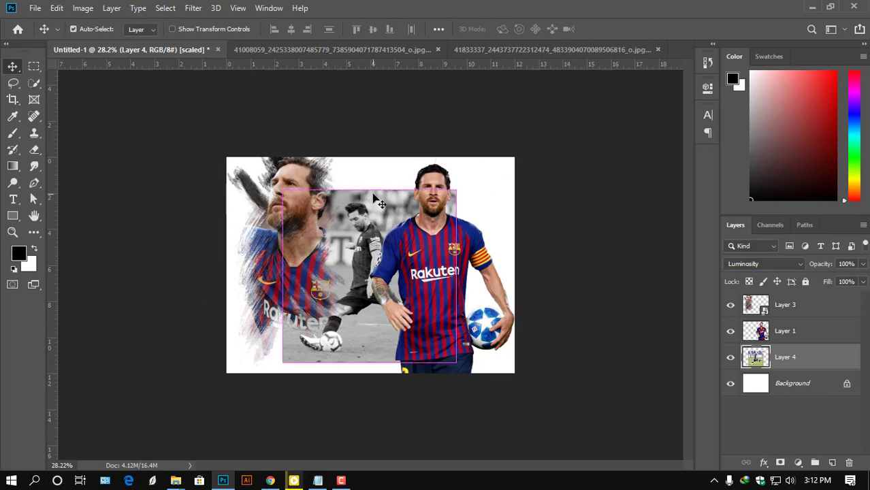
{"action": "left_click_drag", "start_coordinate": [368, 188], "coordinate": [370, 170]}
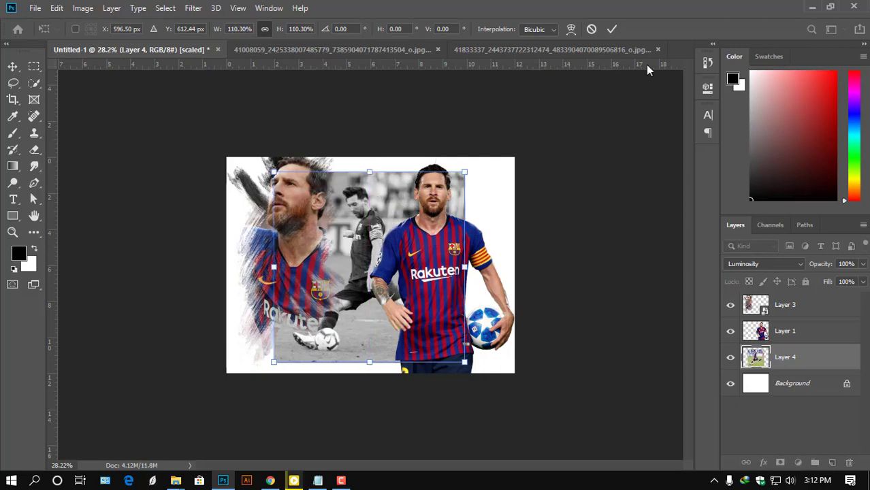
{"action": "left_click", "coordinate": [612, 31]}
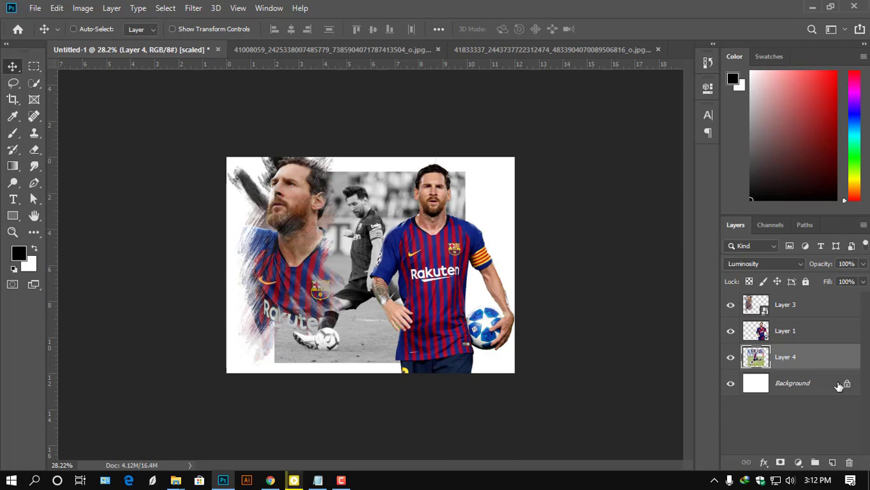
{"action": "left_click", "coordinate": [780, 464]}
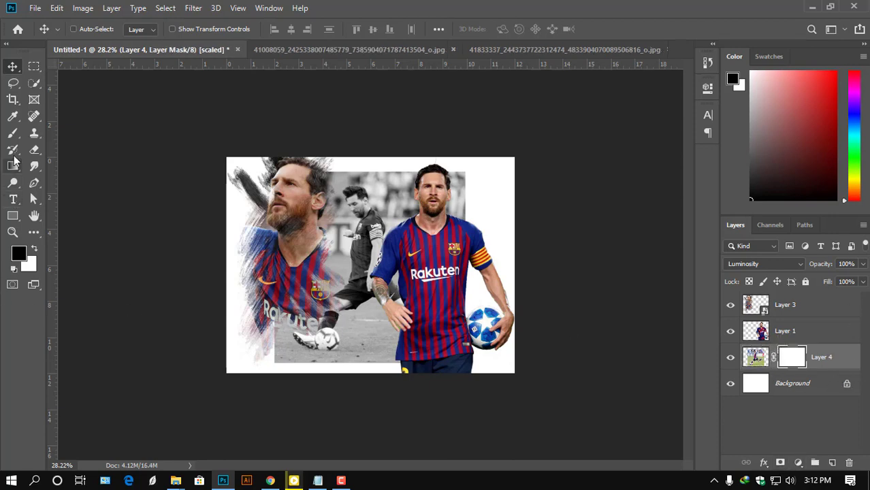
Choose the Soft Round brush for painting on the mask.
{"action": "left_click", "coordinate": [12, 133]}
{"action": "right_click", "coordinate": [416, 182]}
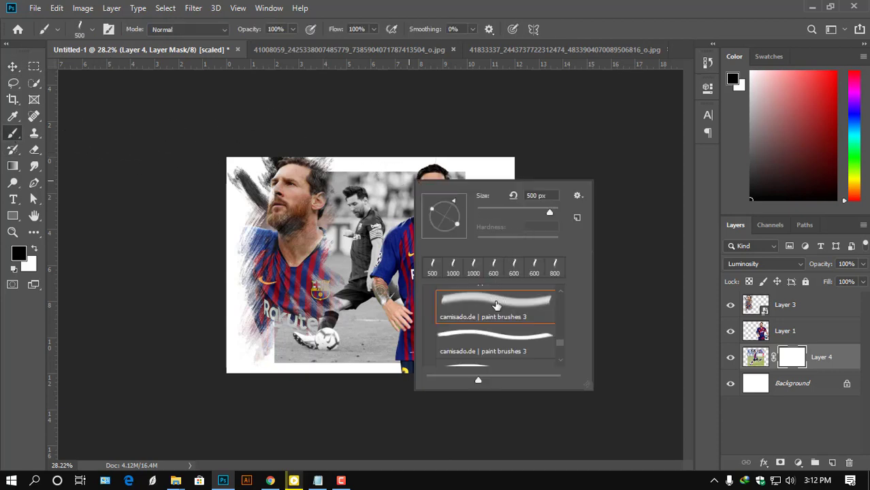
{"action": "scroll", "coordinate": [507, 303], "scroll_direction": "up", "scroll_amount": 3}
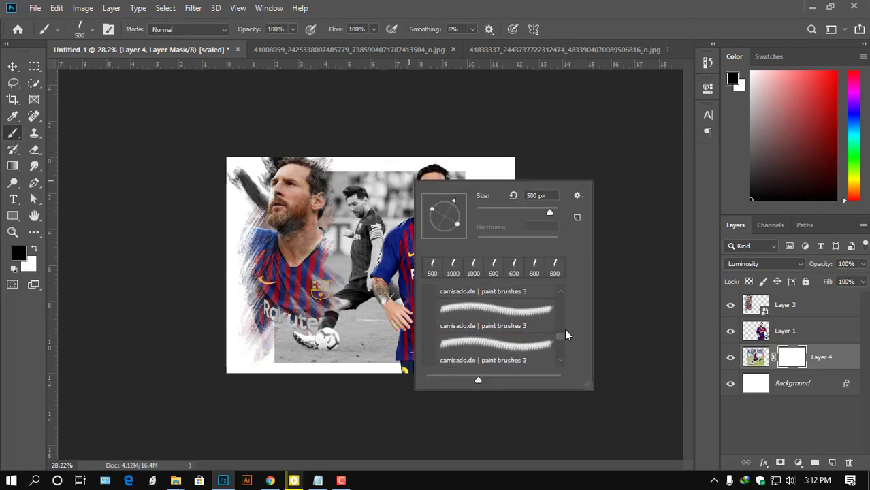
{"action": "left_click_drag", "start_coordinate": [561, 332], "coordinate": [561, 297]}
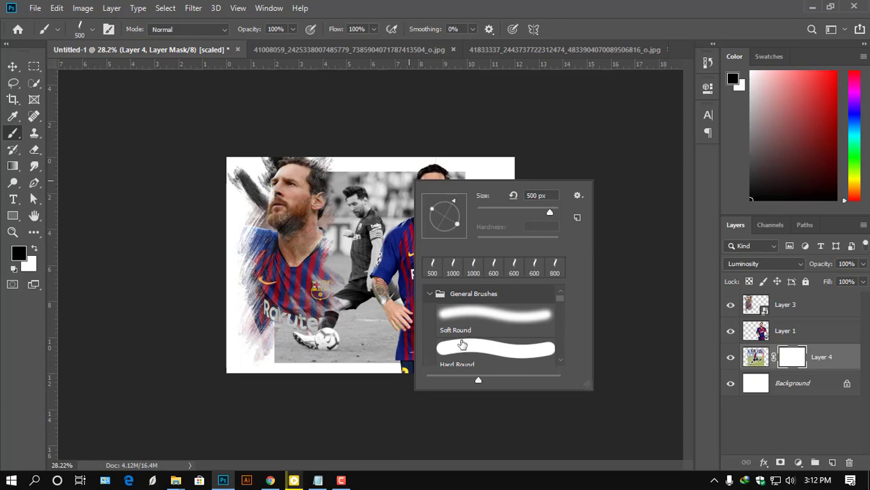
{"action": "left_click", "coordinate": [479, 324]}
{"action": "key", "text": "Return"}
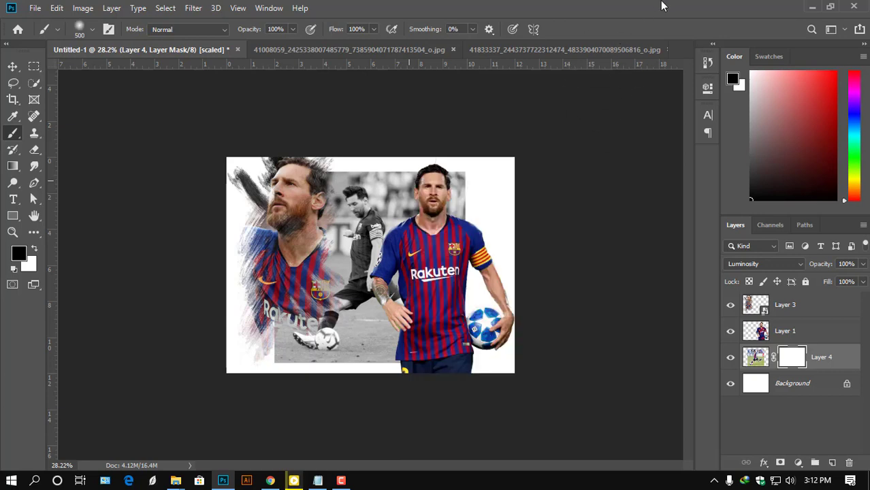
Paint the mask to fade out the lower left, area right of Messi's head, and grey ground.
{"action": "left_click_drag", "start_coordinate": [306, 163], "coordinate": [290, 382]}
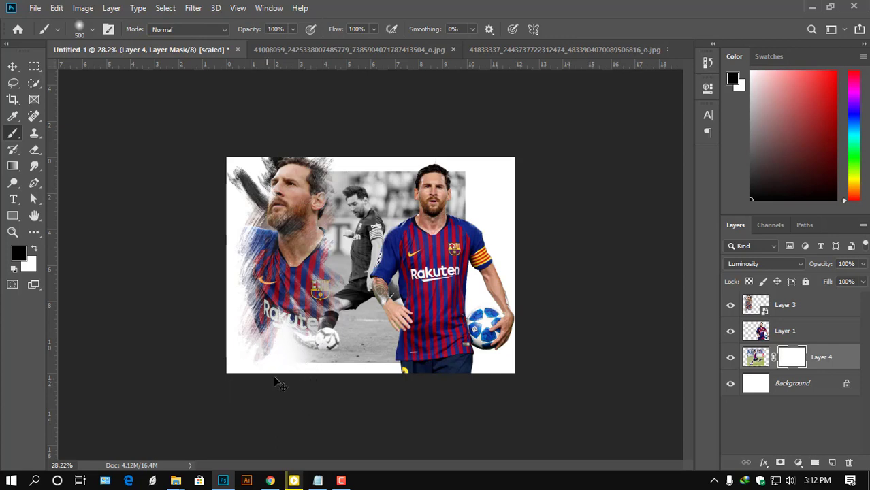
{"action": "mouse_move", "coordinate": [290, 382]}
{"action": "left_mouse_down"}
{"action": "mouse_move", "coordinate": [254, 351]}
{"action": "mouse_move", "coordinate": [285, 389]}
{"action": "mouse_move", "coordinate": [258, 282]}
{"action": "left_mouse_up"}
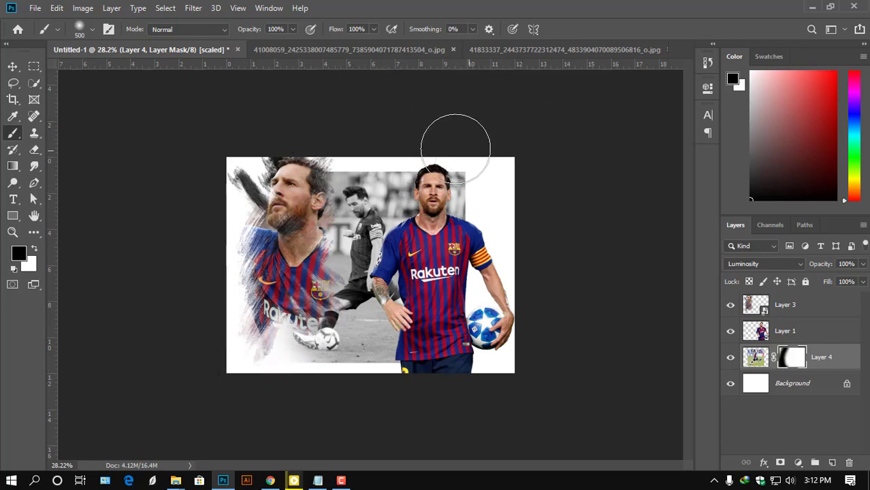
{"action": "mouse_move", "coordinate": [428, 163]}
{"action": "left_mouse_down"}
{"action": "mouse_move", "coordinate": [475, 203]}
{"action": "mouse_move", "coordinate": [442, 187]}
{"action": "mouse_move", "coordinate": [399, 142]}
{"action": "mouse_move", "coordinate": [180, 180]}
{"action": "left_mouse_up"}
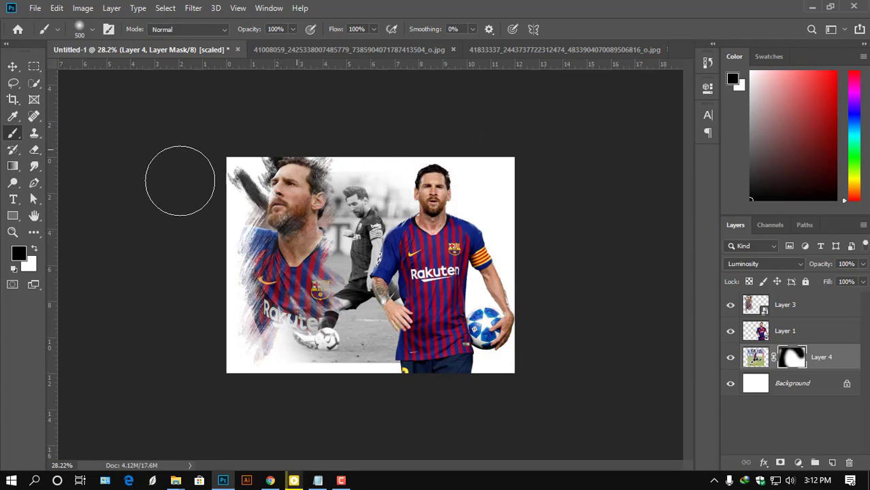
{"action": "mouse_move", "coordinate": [572, 323]}
{"action": "left_mouse_down"}
{"action": "mouse_move", "coordinate": [333, 393]}
{"action": "mouse_move", "coordinate": [549, 350]}
{"action": "left_mouse_up"}
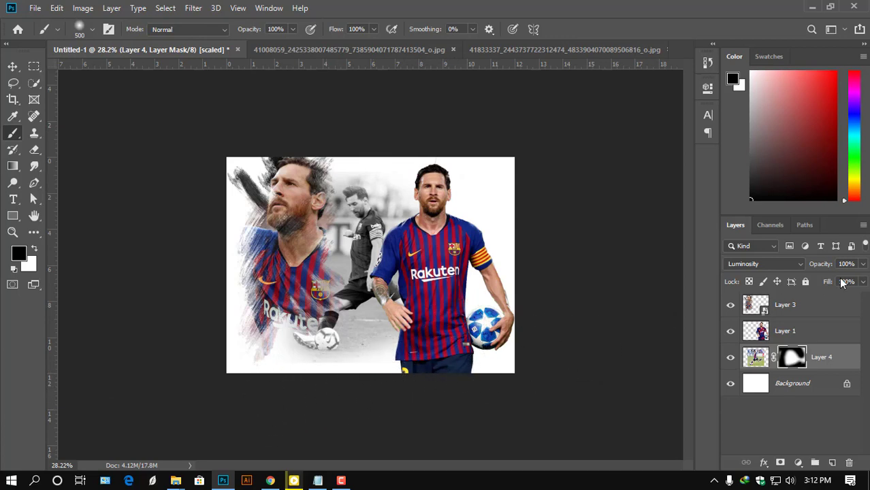
Shrink Layer 1's standing player to about 84% toward the bottom-right corner.
{"action": "left_click", "coordinate": [12, 66]}
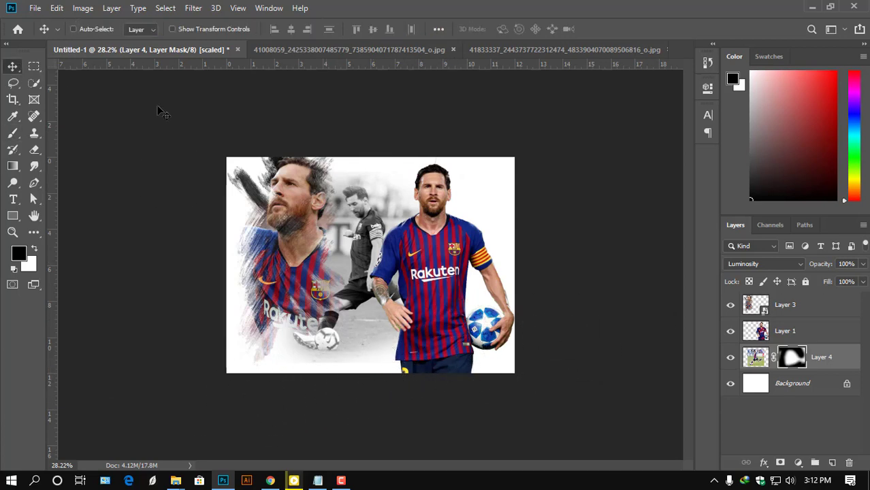
{"action": "key", "text": "ctrl+plus"}
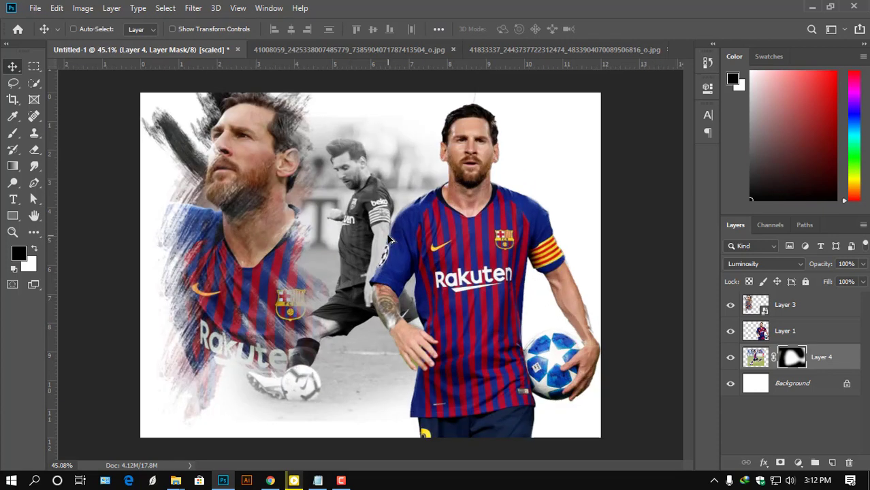
{"action": "key", "text": "ctrl+minus"}
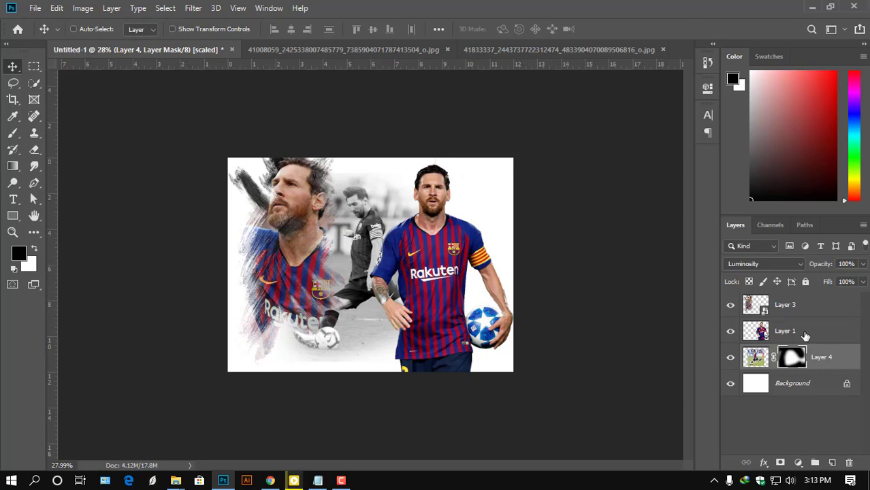
{"action": "left_click", "coordinate": [805, 333]}
{"action": "key", "text": "ctrl+t"}
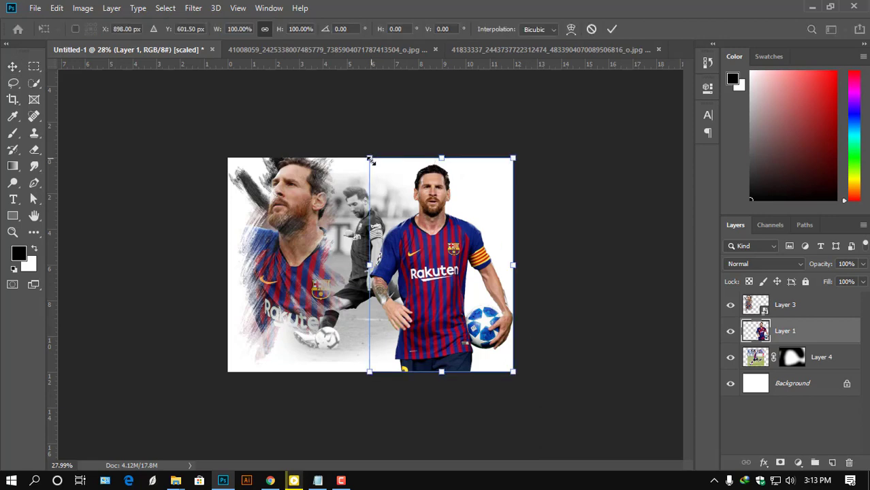
{"action": "left_click_drag", "start_coordinate": [369, 158], "coordinate": [391, 188]}
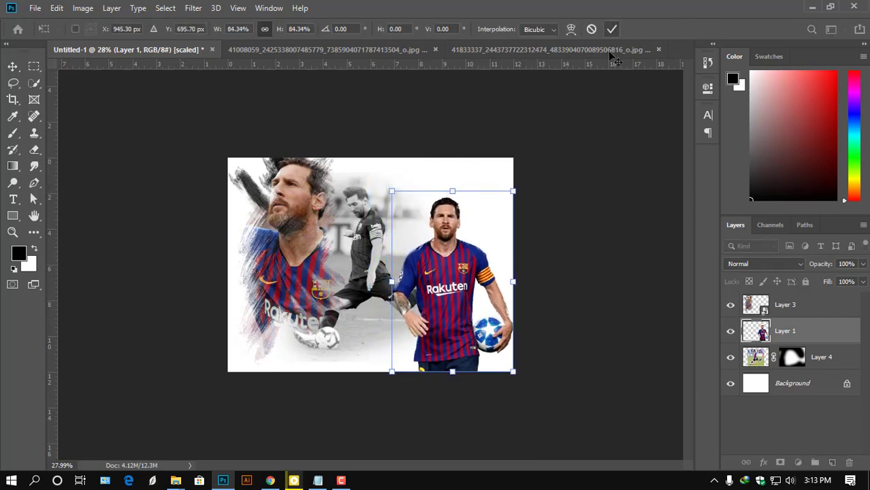
{"action": "left_click", "coordinate": [612, 29]}
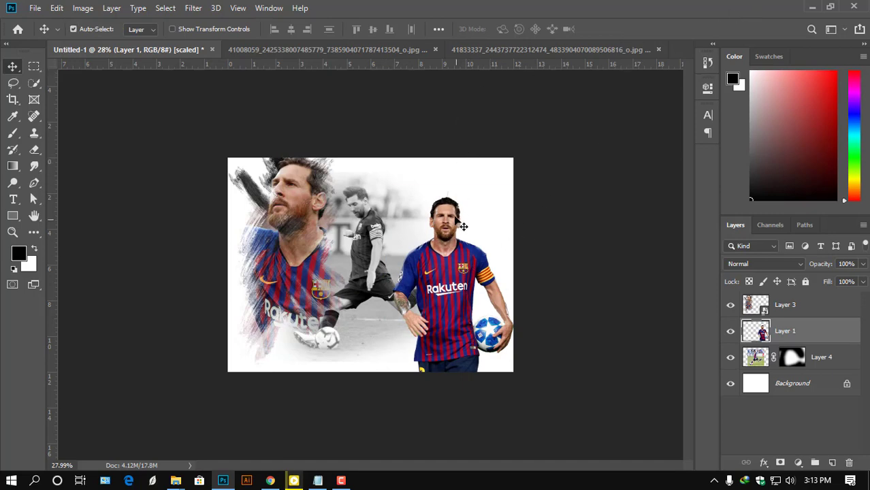
Hide the rulers, nudge Layer 4's mask slightly, and select Layer 3.
{"action": "key", "text": "ctrl+r"}
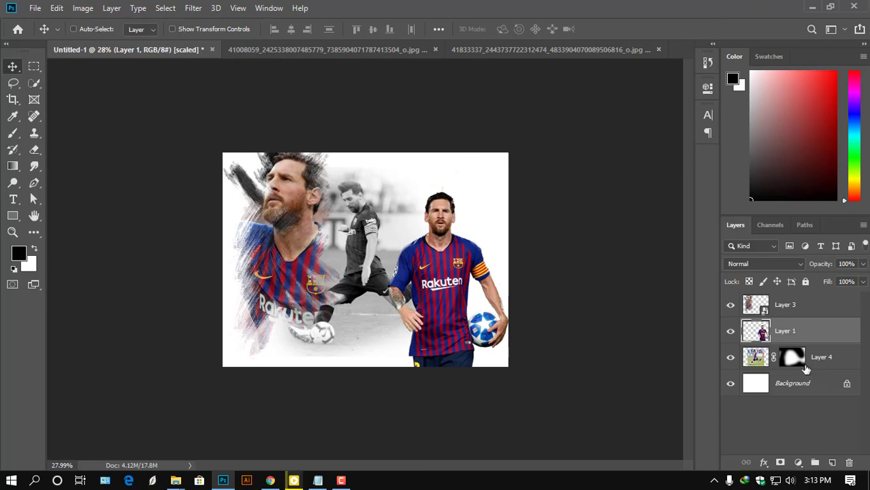
{"action": "left_click", "coordinate": [792, 357]}
{"action": "left_click_drag", "start_coordinate": [361, 259], "coordinate": [364, 262]}
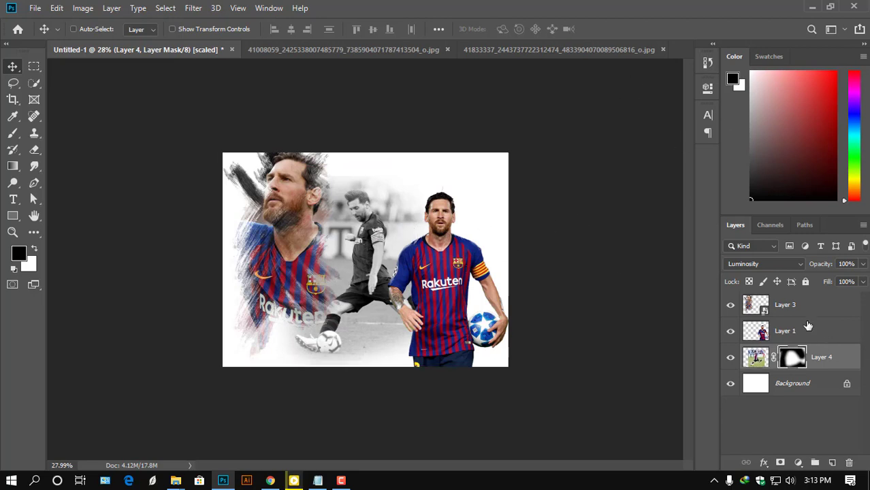
{"action": "left_click", "coordinate": [807, 308]}
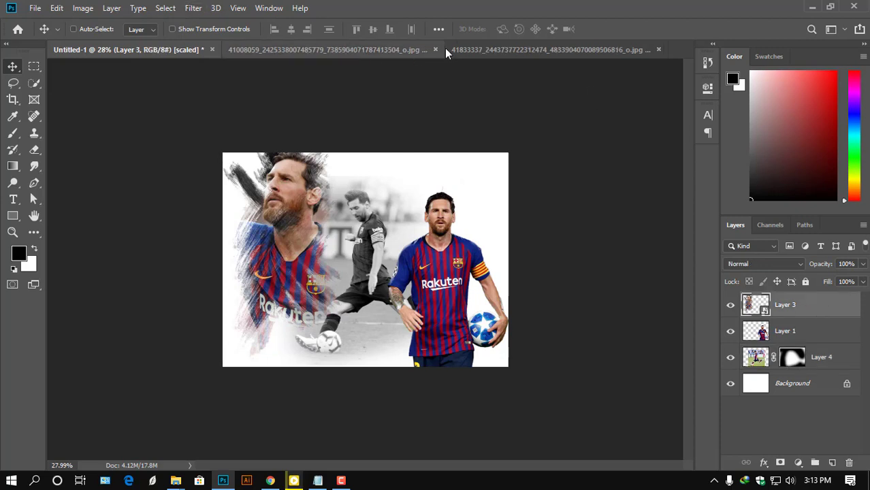
Close the two source photos and add a Color Lookup adjustment layer.
{"action": "left_click", "coordinate": [434, 49]}
{"action": "left_click", "coordinate": [488, 50]}
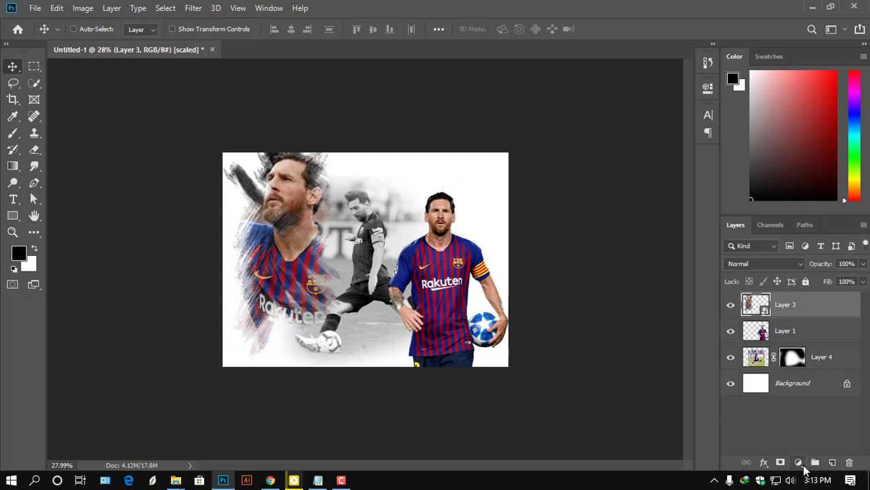
{"action": "left_click", "coordinate": [799, 463]}
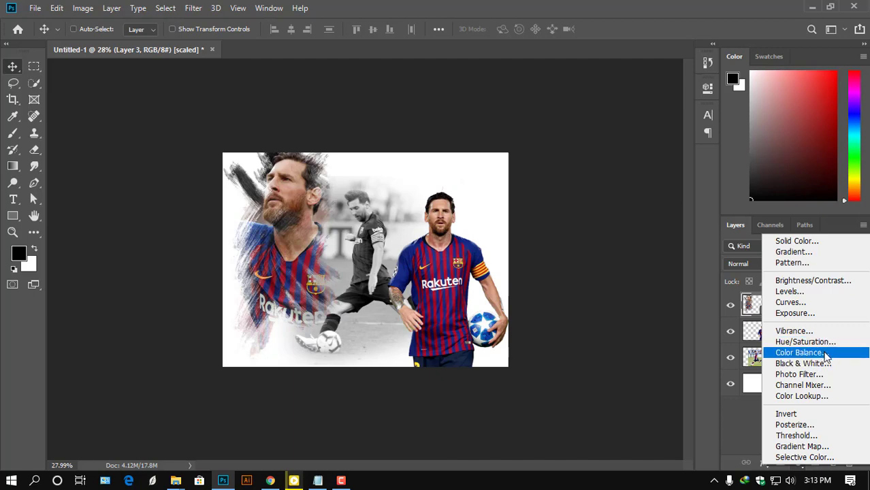
{"action": "left_click", "coordinate": [820, 397]}
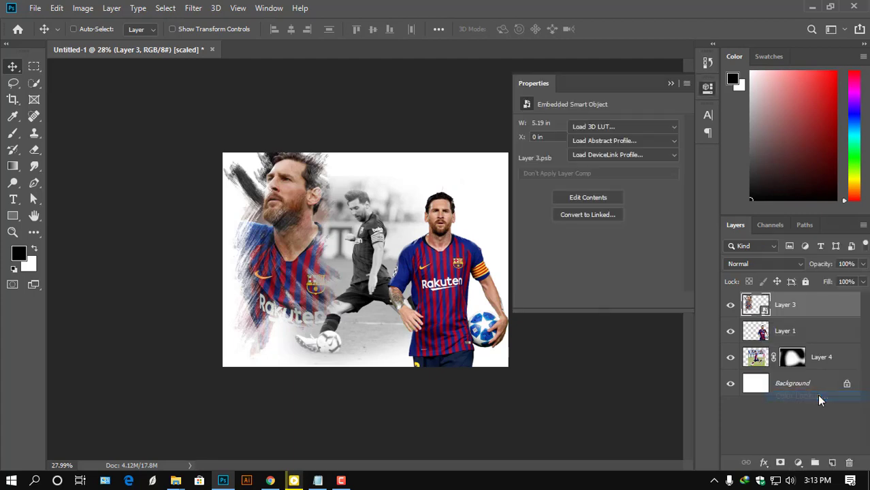
Try the 2Strip and 3Strip looks, then apply Candlelight.CUBE for a sepia tone.
{"action": "left_click", "coordinate": [673, 126]}
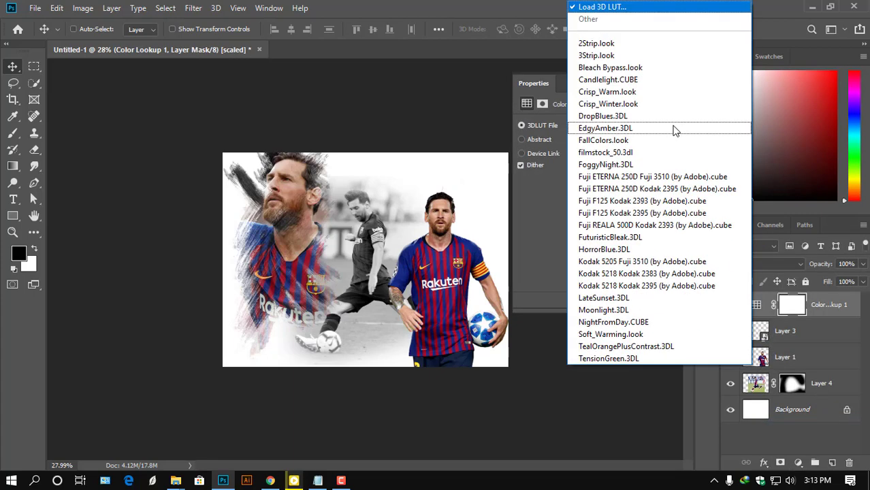
{"action": "left_click", "coordinate": [597, 45]}
{"action": "left_click", "coordinate": [676, 126]}
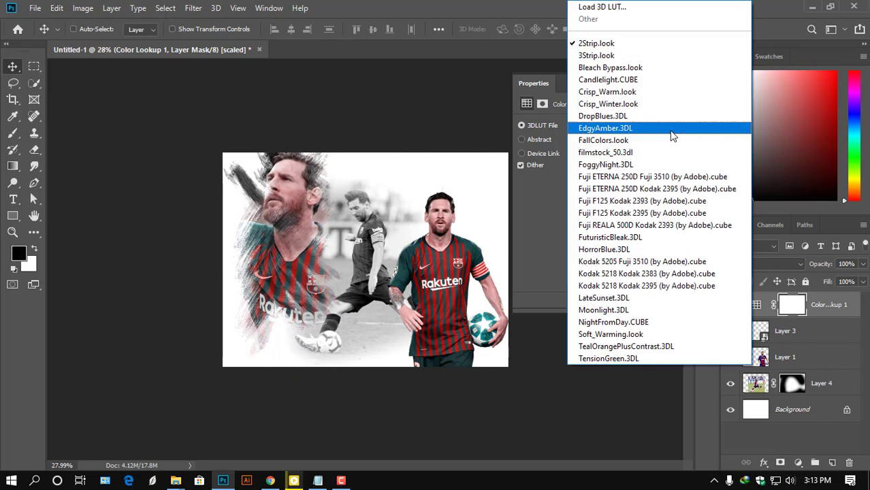
{"action": "left_click", "coordinate": [606, 56]}
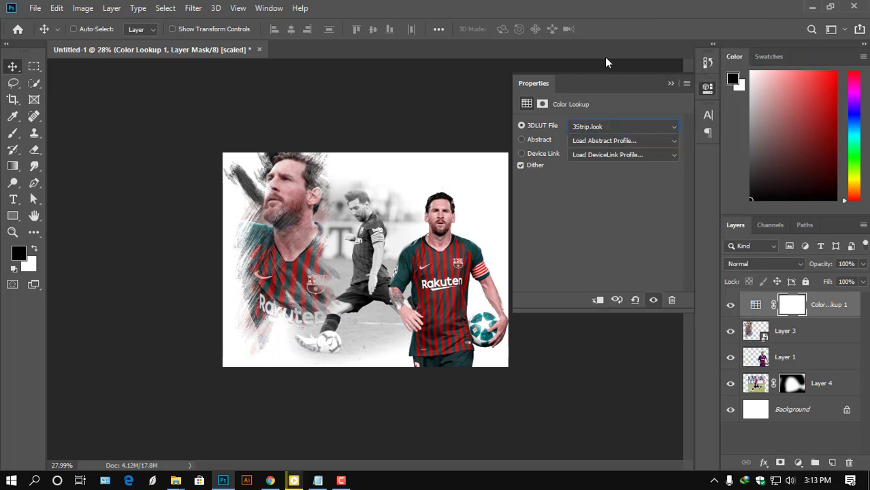
{"action": "left_click", "coordinate": [675, 128]}
{"action": "left_click", "coordinate": [631, 81]}
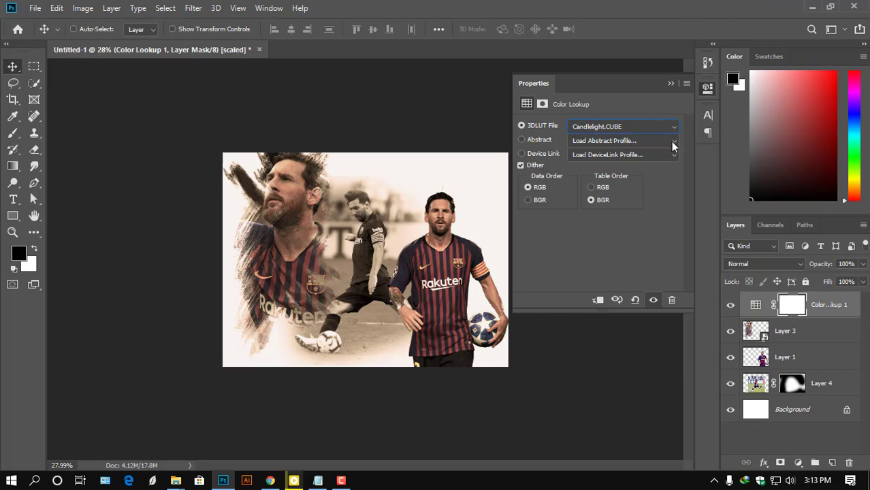
{"action": "left_click", "coordinate": [670, 84]}
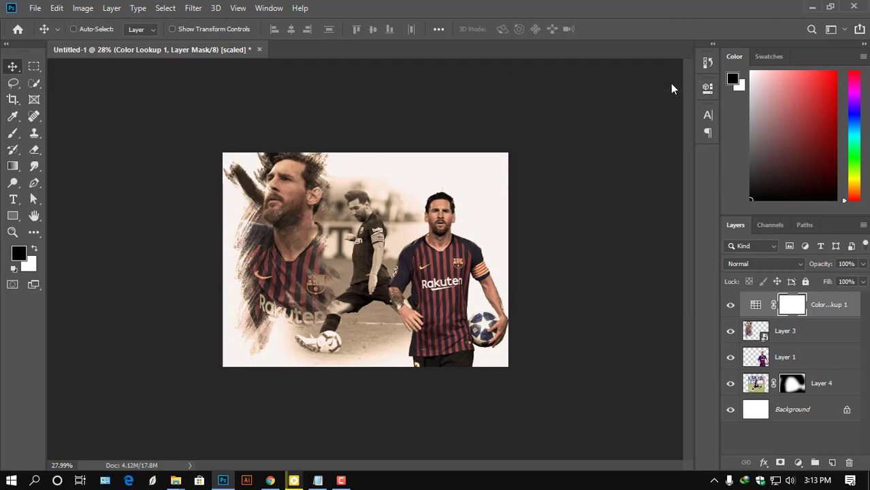
Draw a rectangle covering the whole canvas above Layer 4.
{"action": "left_click", "coordinate": [817, 383]}
{"action": "left_click", "coordinate": [12, 215]}
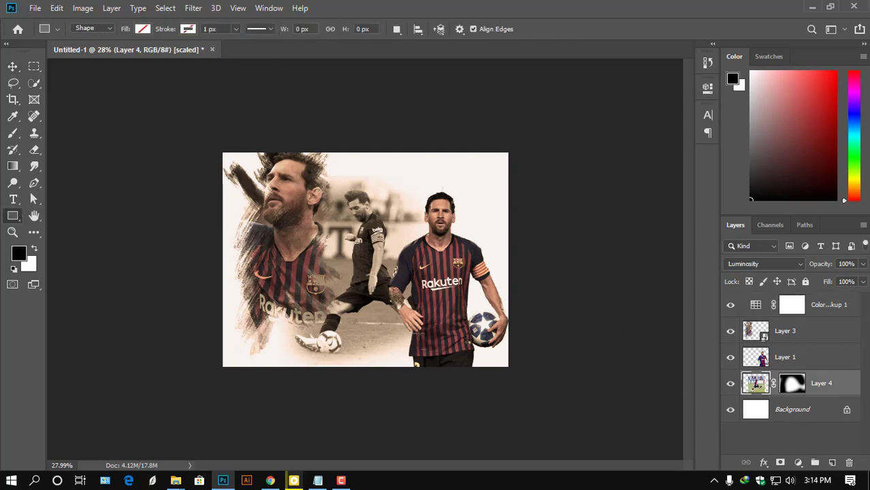
{"action": "left_click_drag", "start_coordinate": [221, 151], "coordinate": [511, 367]}
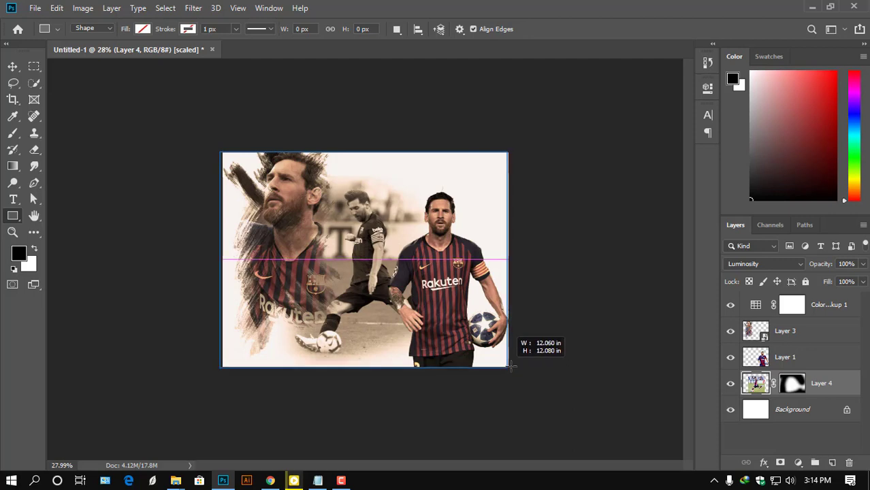
{"action": "left_click_drag", "start_coordinate": [509, 367], "coordinate": [507, 367]}
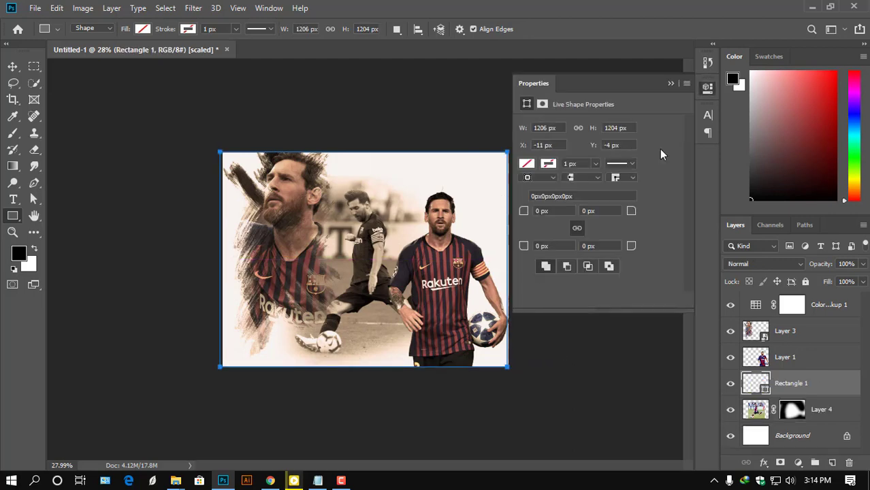
Fill Rectangle 1 with light grey and move it below Layer 4.
{"action": "left_click", "coordinate": [525, 166]}
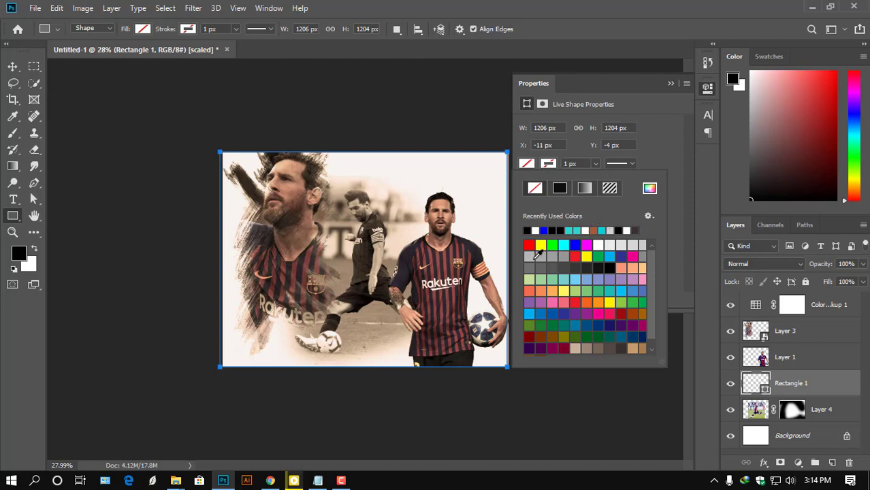
{"action": "left_click", "coordinate": [644, 244]}
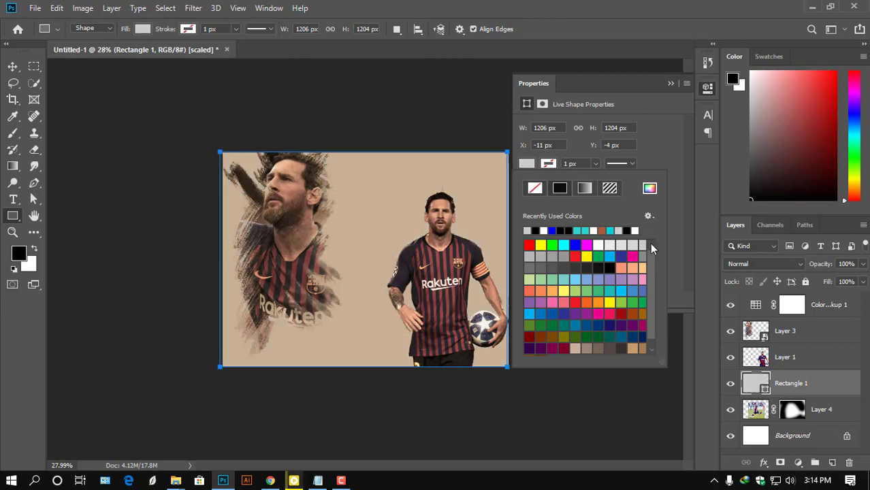
{"action": "left_click", "coordinate": [669, 84]}
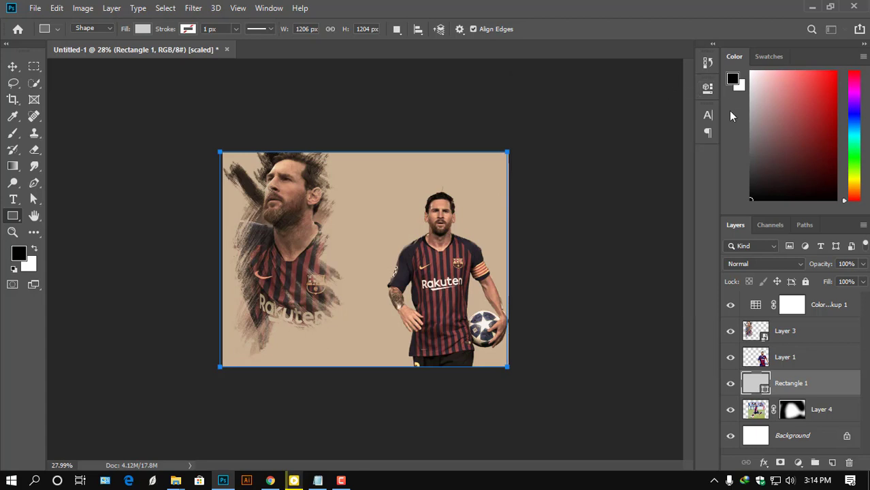
{"action": "left_click_drag", "start_coordinate": [816, 389], "coordinate": [815, 422]}
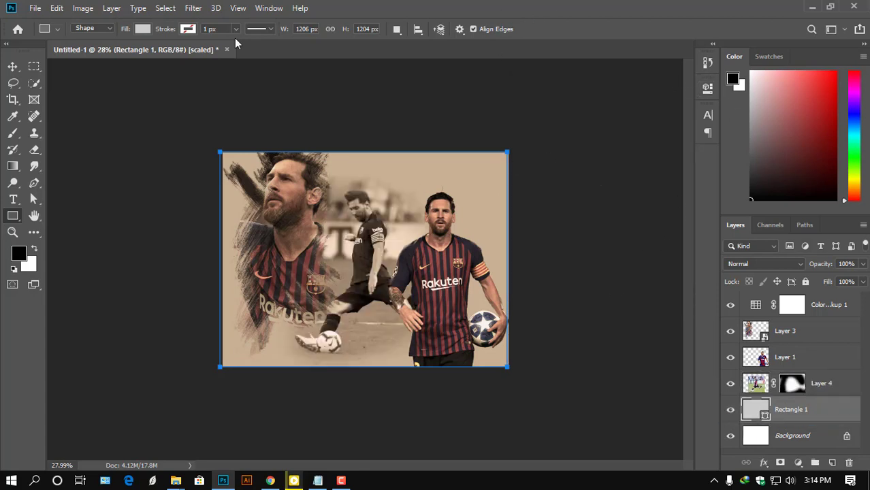
{"action": "key", "text": "v"}
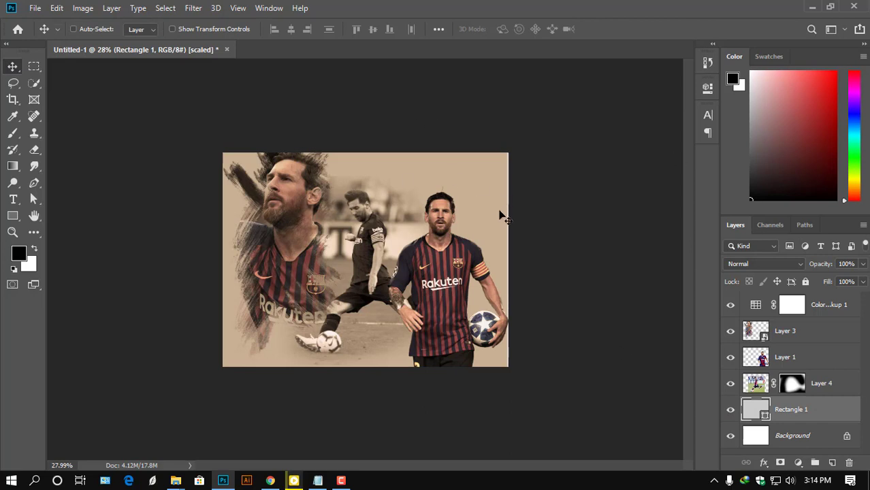
{"action": "scroll", "coordinate": [413, 295], "scroll_direction": "up", "scroll_amount": 1}
{"action": "scroll", "coordinate": [413, 295], "scroll_direction": "down", "scroll_amount": 1}
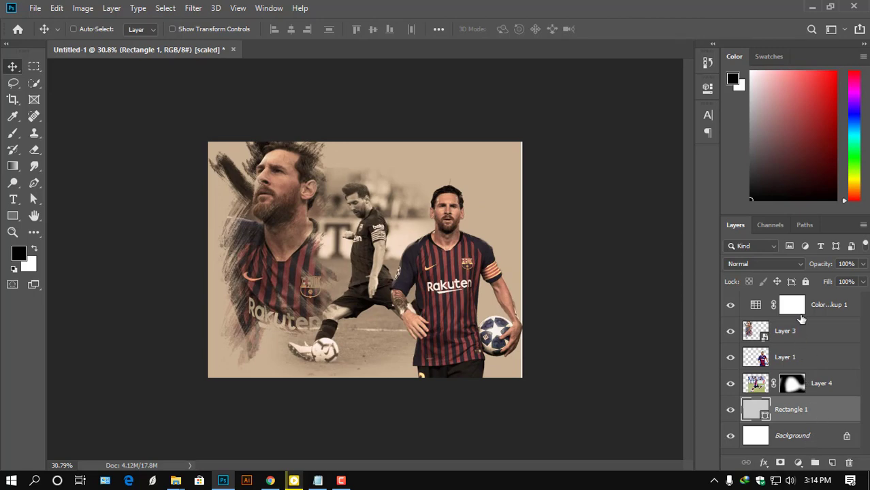
Add a Brightness/Contrast layer with Brightness 20 above Color Lookup 1, then start a new document.
{"action": "left_click", "coordinate": [825, 306]}
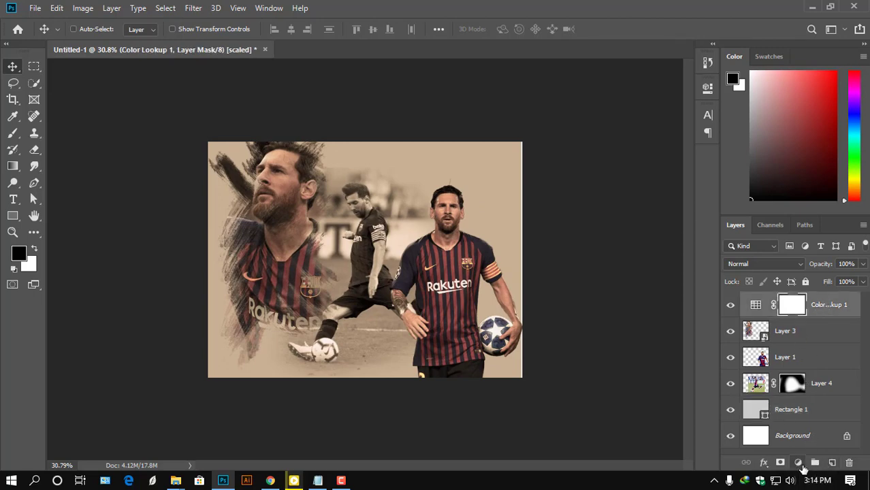
{"action": "left_click", "coordinate": [797, 463]}
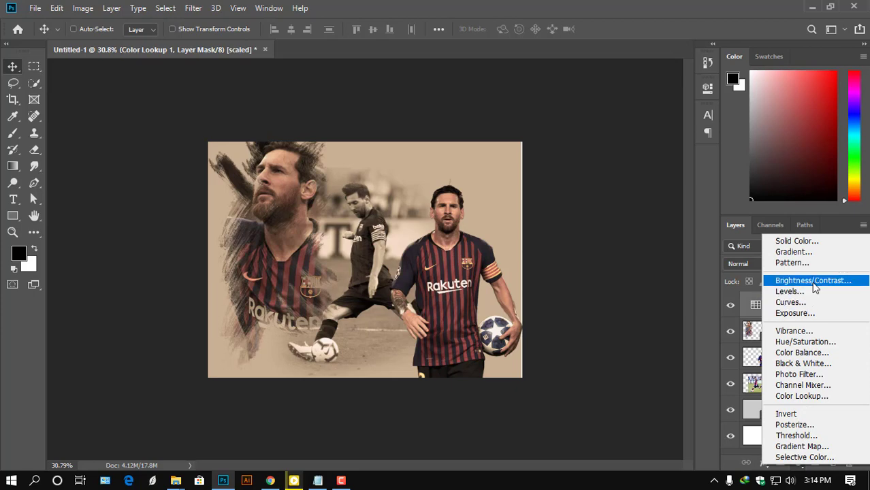
{"action": "left_click", "coordinate": [812, 280]}
{"action": "left_click_drag", "start_coordinate": [596, 160], "coordinate": [612, 161]}
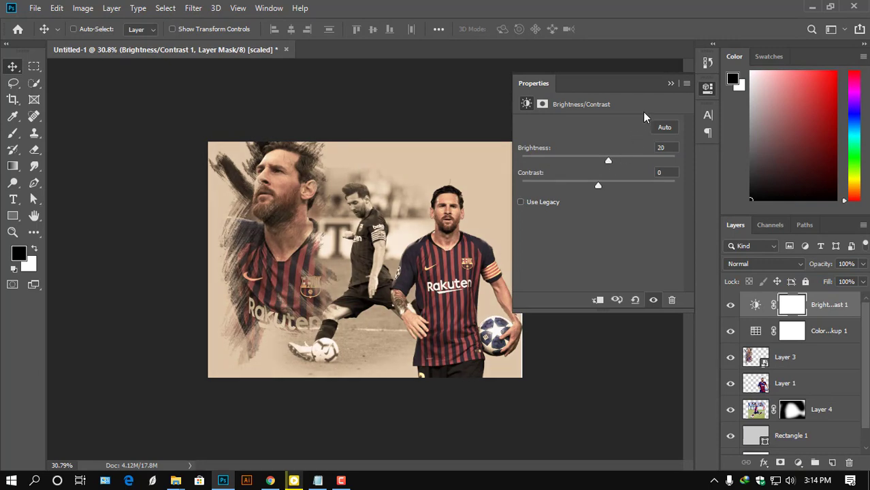
{"action": "left_click", "coordinate": [670, 83]}
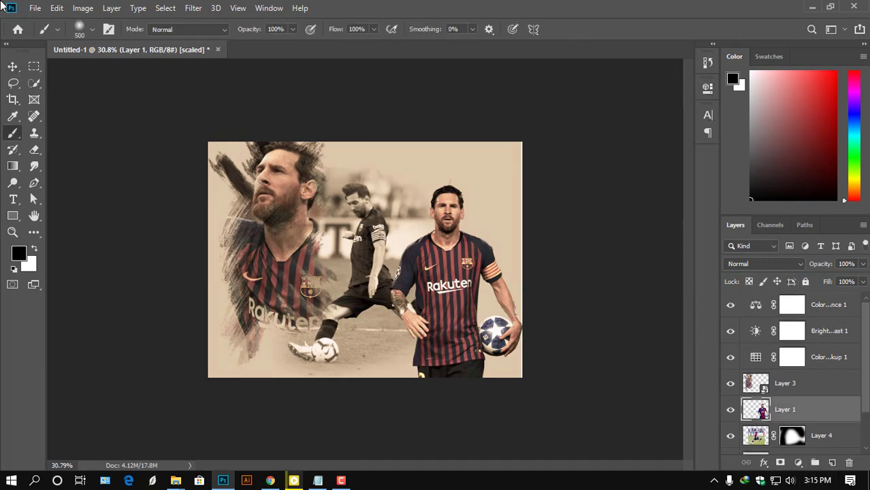
{"action": "left_click", "coordinate": [12, 68]}
{"action": "left_click", "coordinate": [35, 7]}
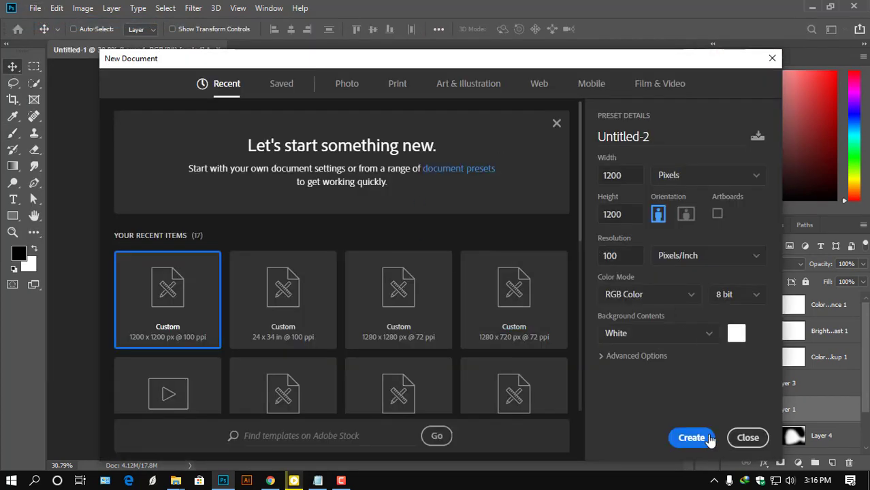
Create the new document and add a bold text layer reading NO.
{"action": "left_click", "coordinate": [703, 436]}
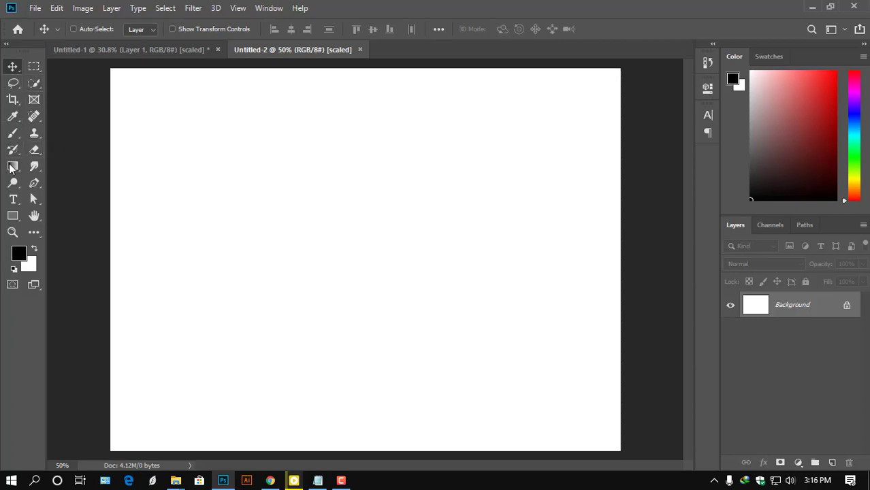
{"action": "left_click", "coordinate": [19, 198]}
{"action": "left_click", "coordinate": [283, 184]}
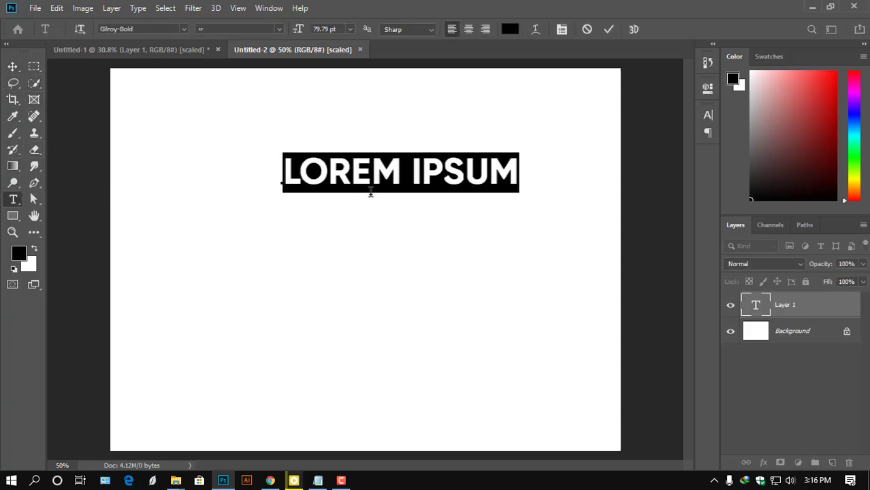
{"action": "key", "text": "ctrl+v"}
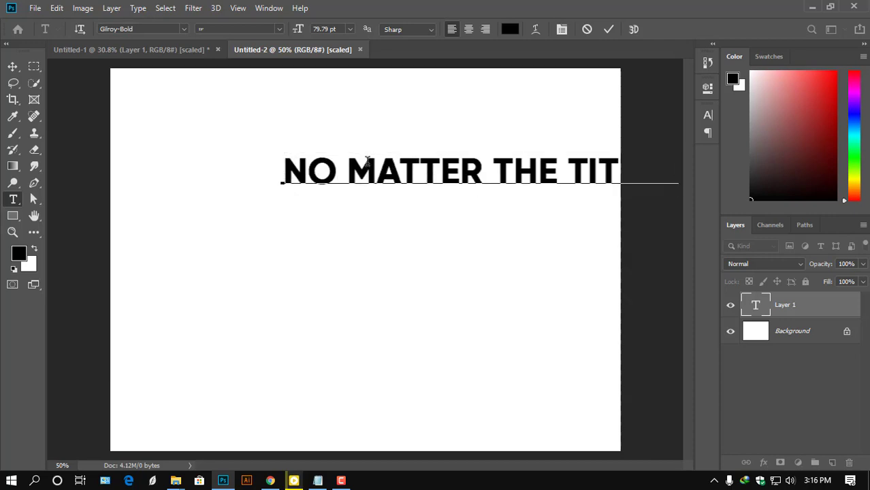
{"action": "left_click_drag", "start_coordinate": [349, 166], "coordinate": [732, 174]}
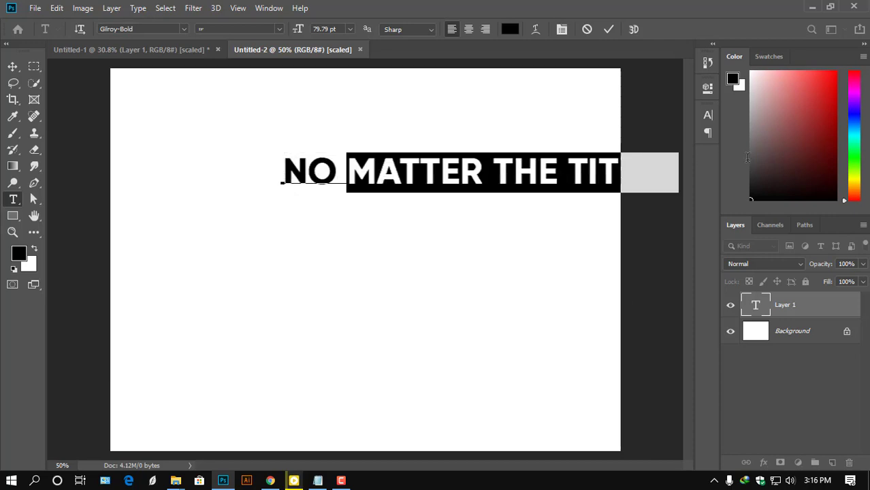
{"action": "key", "text": "BackSpace"}
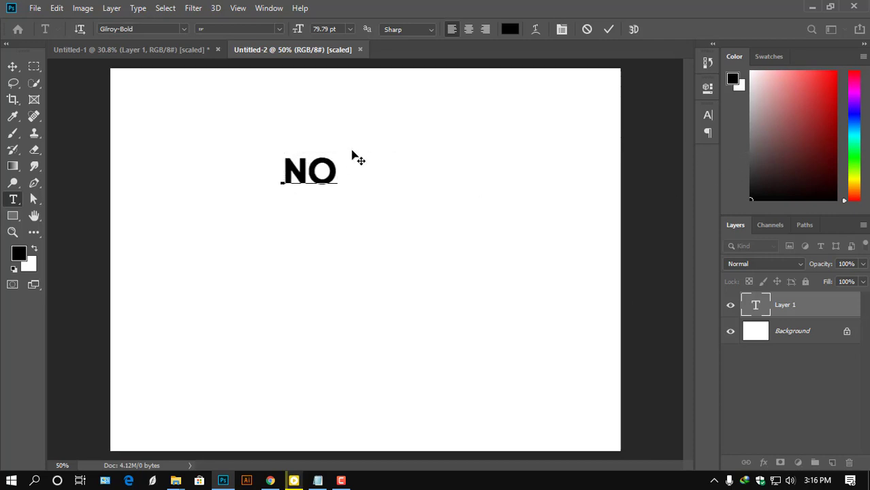
{"action": "key", "text": "ctrl"}
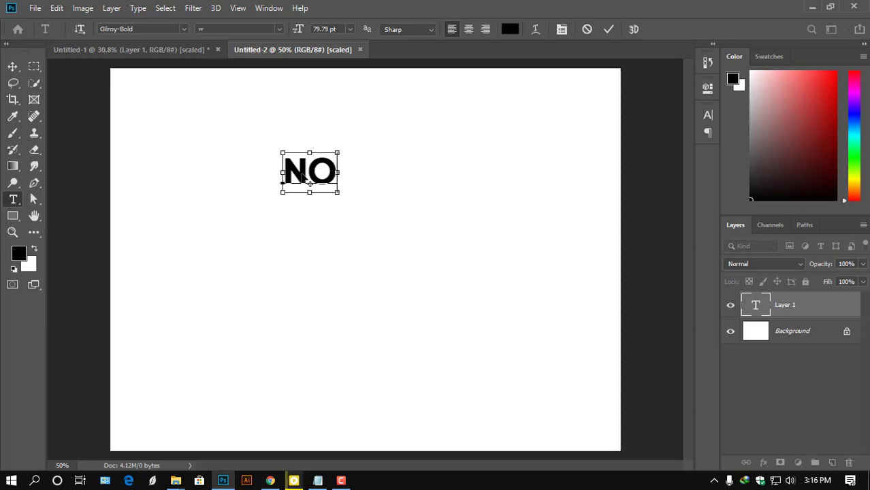
{"action": "left_click", "coordinate": [12, 66]}
Duplicate NO below, change the copy to MATTER, and place a copy of MATTER beneath it.
{"action": "left_click_drag", "start_coordinate": [325, 186], "coordinate": [325, 217]}
{"action": "key", "text": "t"}
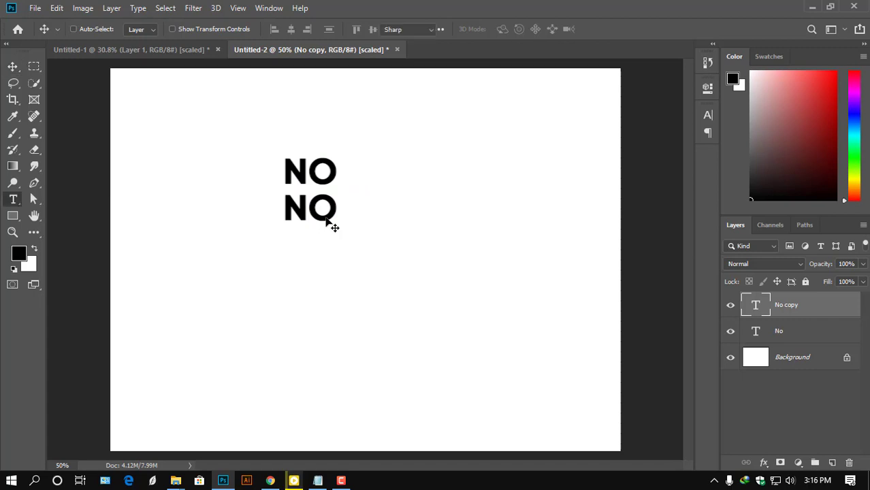
{"action": "double_click", "coordinate": [327, 220]}
{"action": "type", "text": "MATTER THE TITLES"}
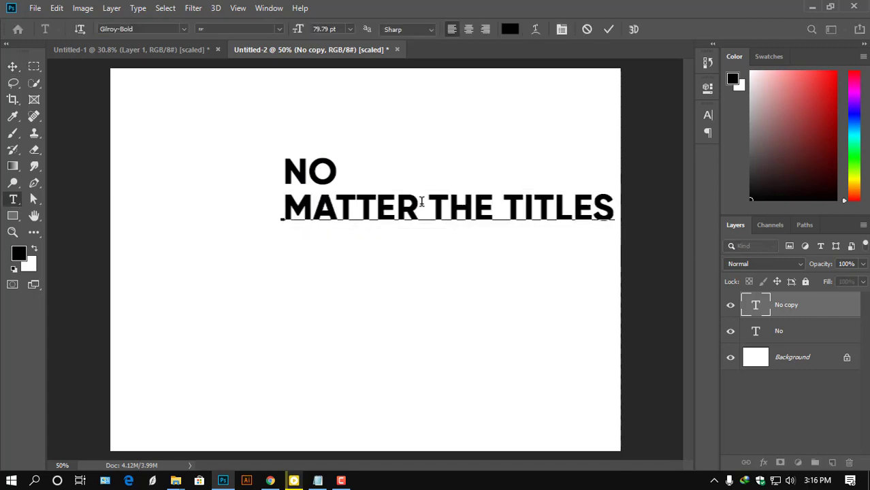
{"action": "left_click_drag", "start_coordinate": [419, 202], "coordinate": [682, 183]}
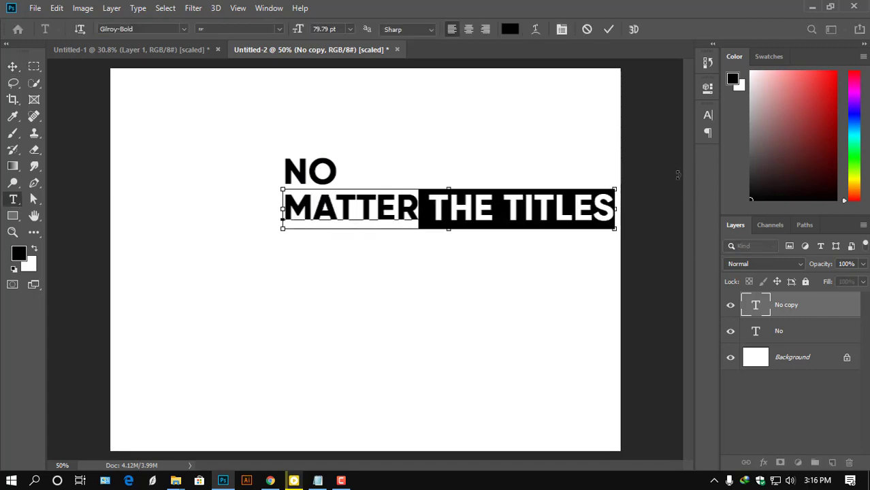
{"action": "key", "text": "ctrl+x"}
{"action": "left_click", "coordinate": [612, 30]}
{"action": "key", "text": "v"}
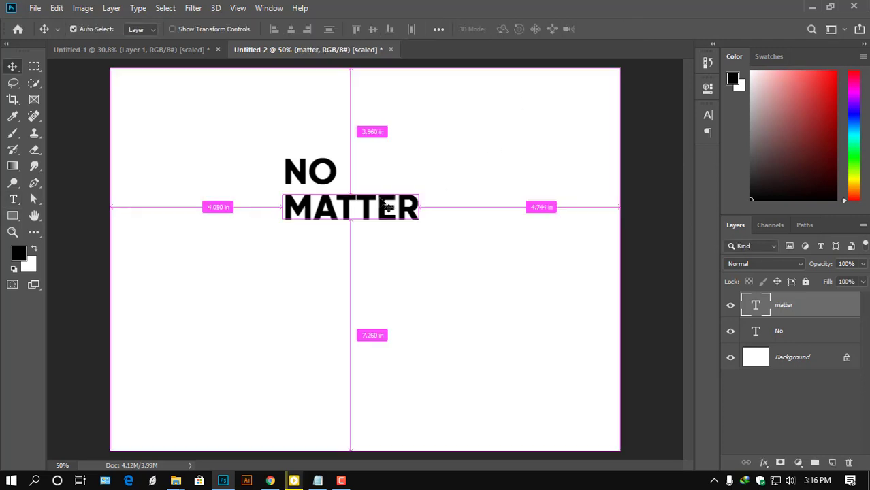
{"action": "left_click_drag", "start_coordinate": [383, 214], "coordinate": [392, 238]}
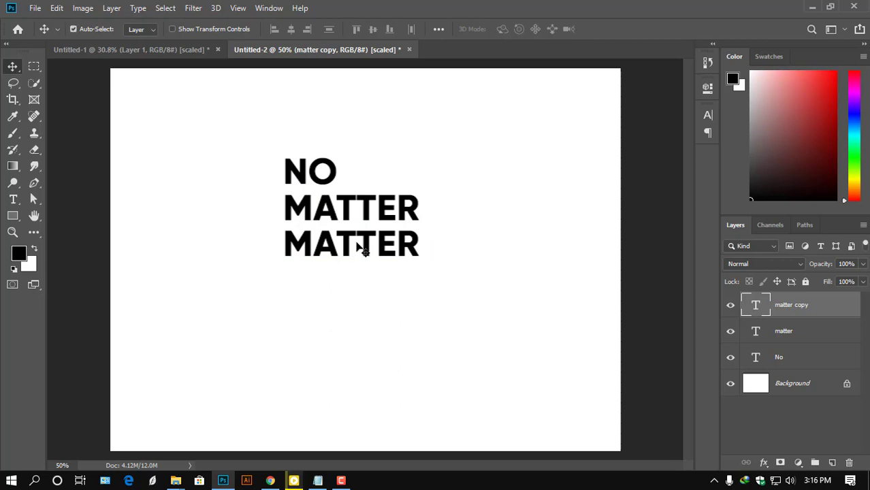
Change the lower MATTER copy to read THE TITLES, without a leading space.
{"action": "double_click", "coordinate": [359, 247]}
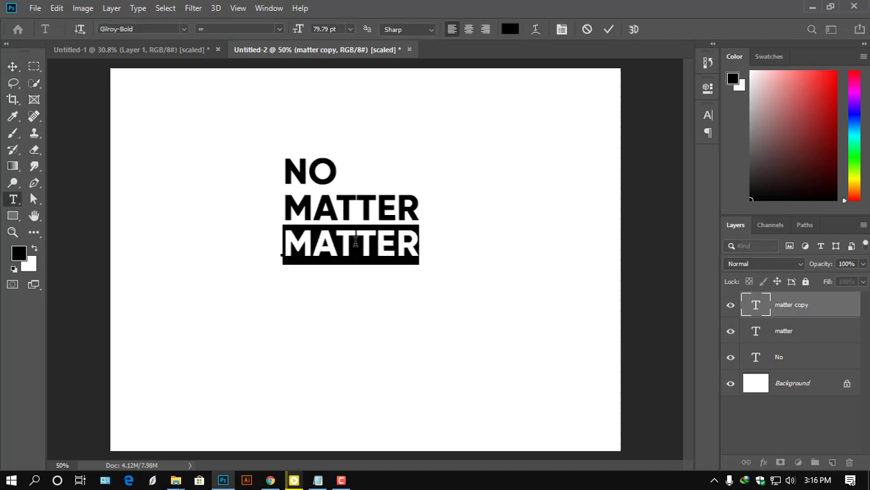
{"action": "type", "text": "the titles"}
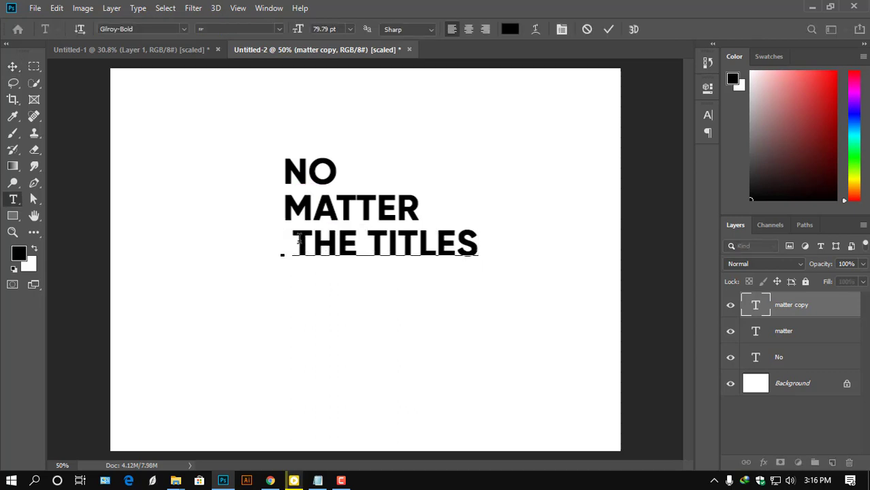
{"action": "left_click", "coordinate": [279, 245]}
{"action": "key", "text": "Delete"}
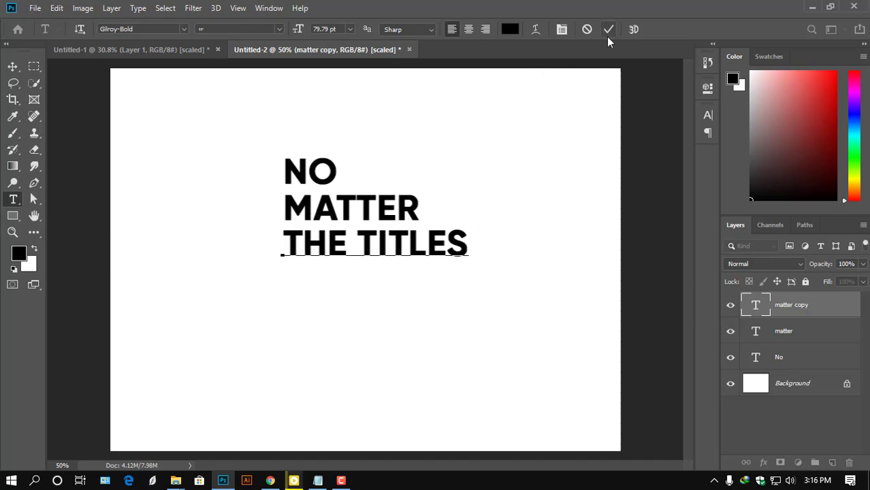
{"action": "key", "text": "ctrl+Return"}
Scale MATTER to about 145% and shift it slightly down below NO.
{"action": "left_click", "coordinate": [760, 332]}
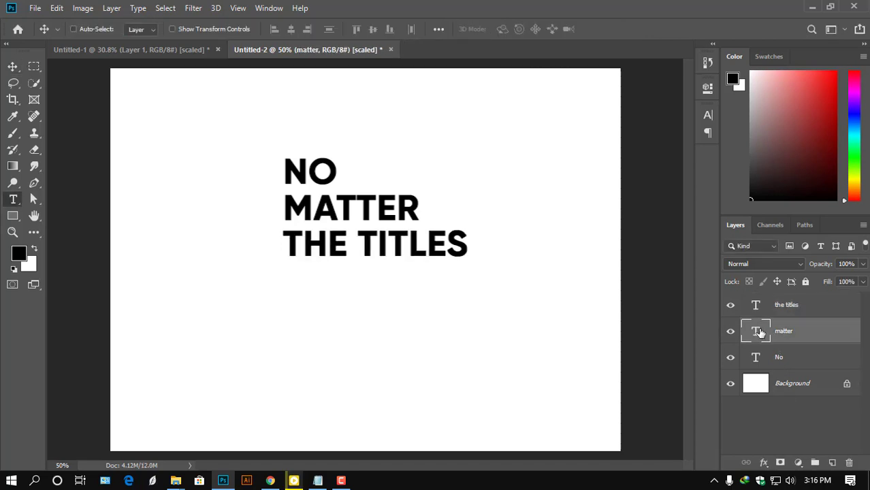
{"action": "double_click", "coordinate": [760, 332]}
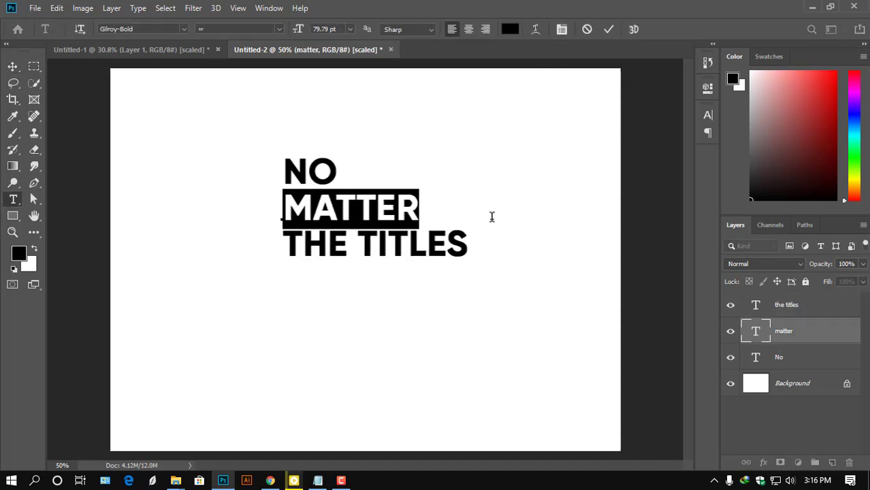
{"action": "key", "text": "ctrl+Return"}
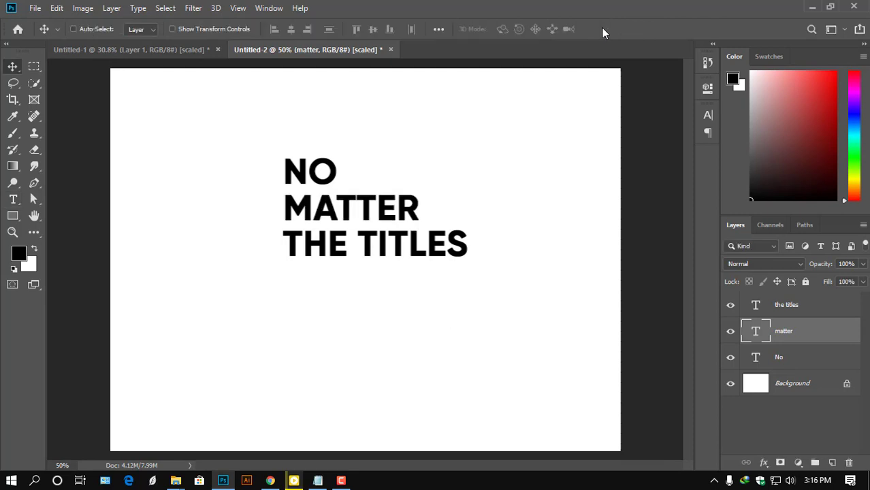
{"action": "key", "text": "ctrl+t"}
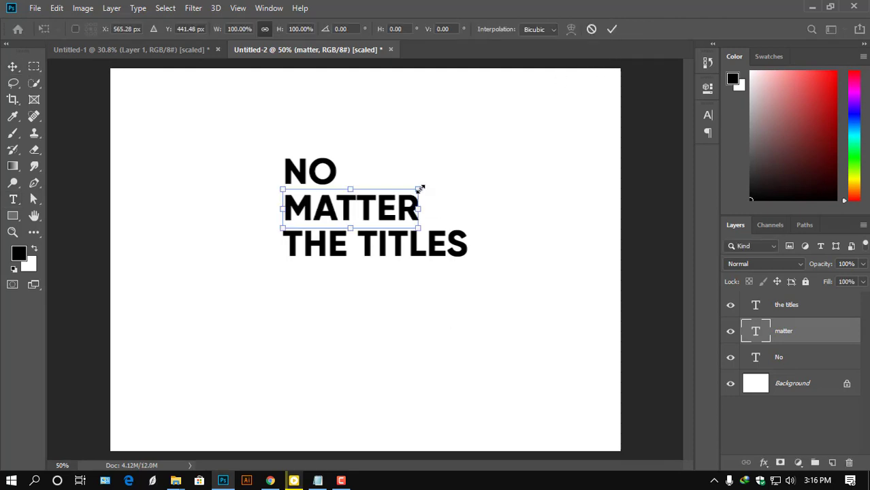
{"action": "left_click_drag", "start_coordinate": [418, 189], "coordinate": [488, 186]}
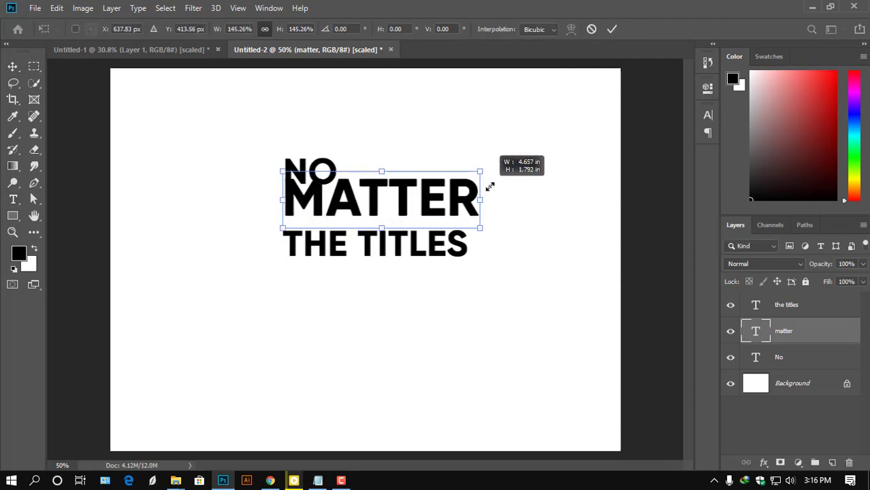
{"action": "left_click", "coordinate": [612, 29]}
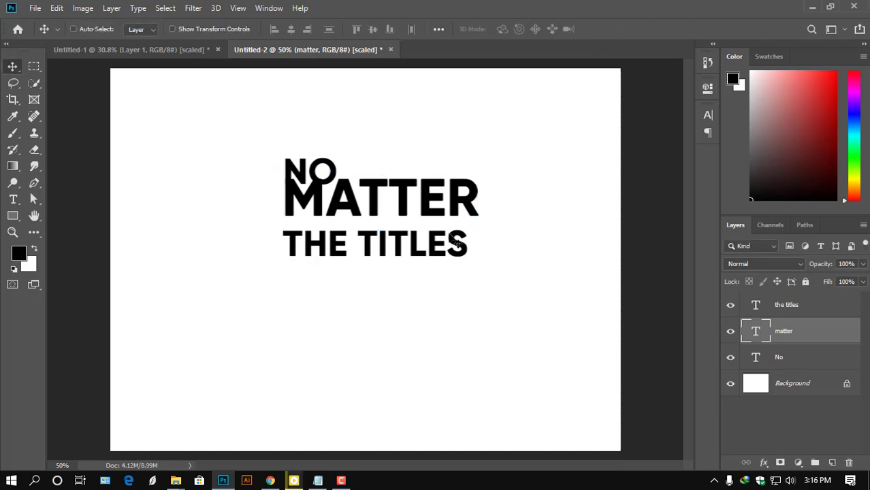
{"action": "left_click_drag", "start_coordinate": [405, 203], "coordinate": [405, 210]}
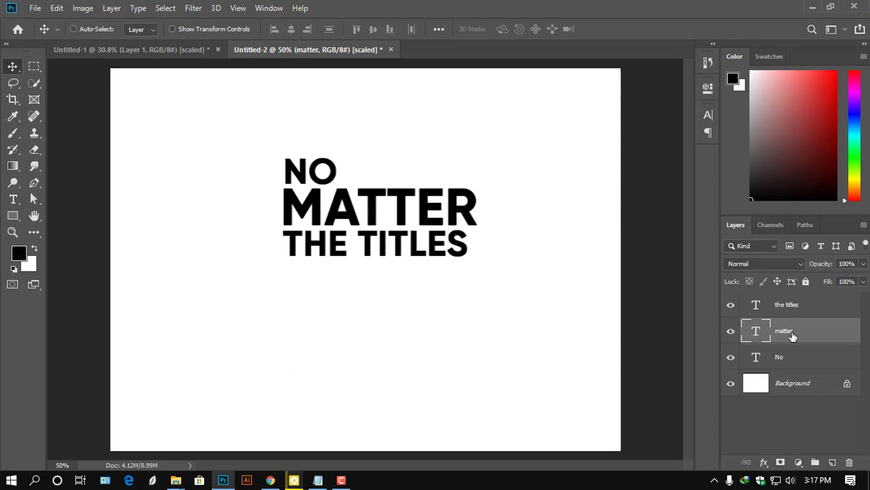
Start enlarging THE TITLES to about 106%.
{"action": "left_click", "coordinate": [788, 305]}
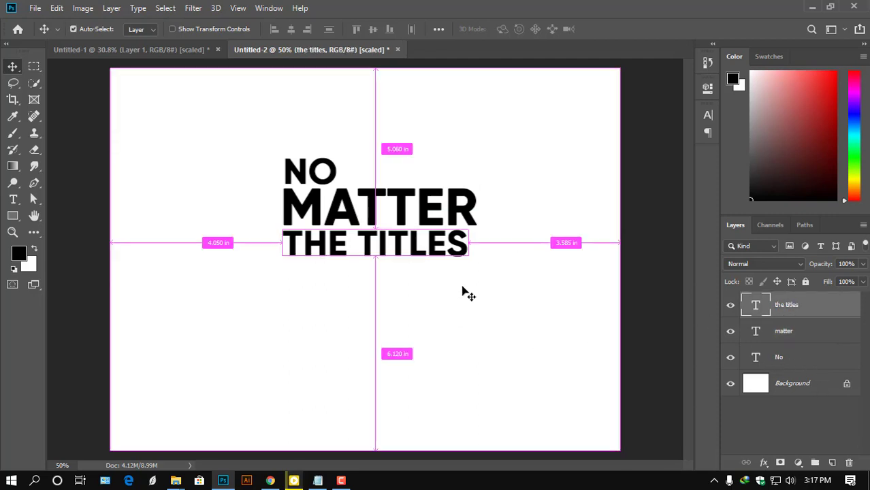
{"action": "key", "text": "ctrl+t"}
{"action": "left_click_drag", "start_coordinate": [469, 271], "coordinate": [480, 275]}
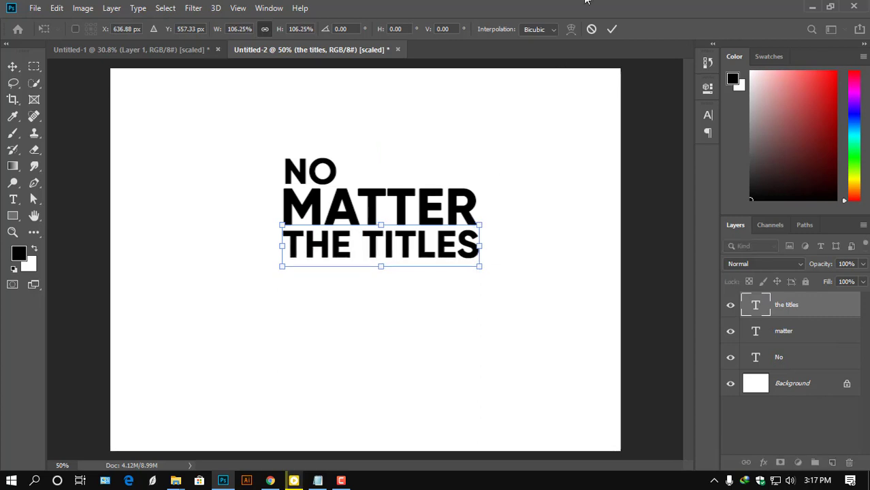
Apply THE TITLES at 106%, left-align all three lines, and skew the block about -7.3° upward.
{"action": "left_click", "coordinate": [611, 30]}
{"action": "left_click", "coordinate": [778, 351], "text": "shift"}
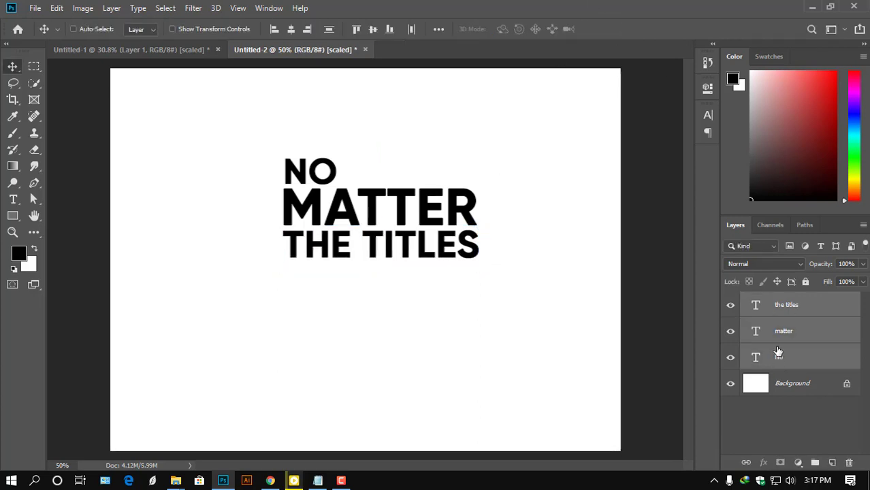
{"action": "left_click", "coordinate": [276, 29]}
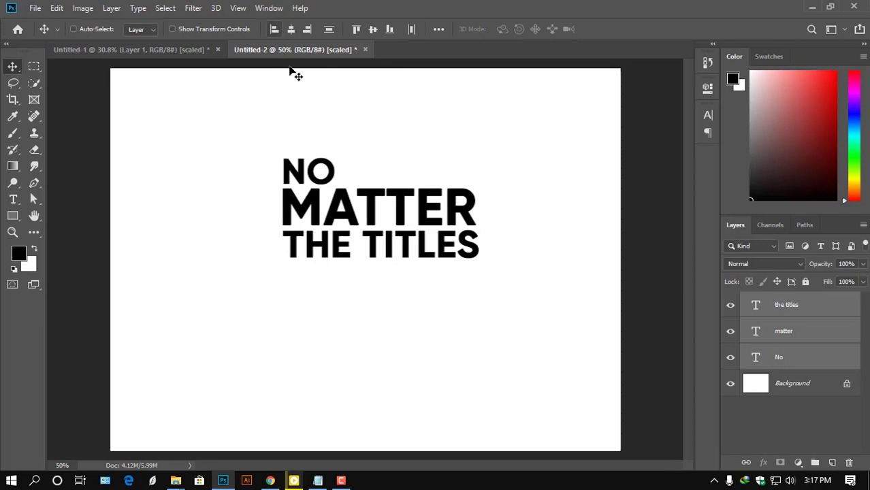
{"action": "key", "text": "ctrl+t"}
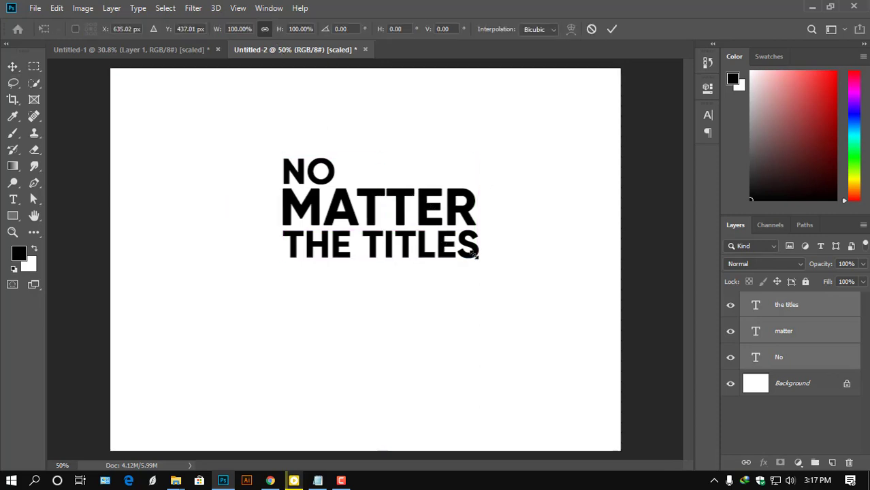
{"action": "left_click_drag", "start_coordinate": [479, 159], "coordinate": [478, 134]}
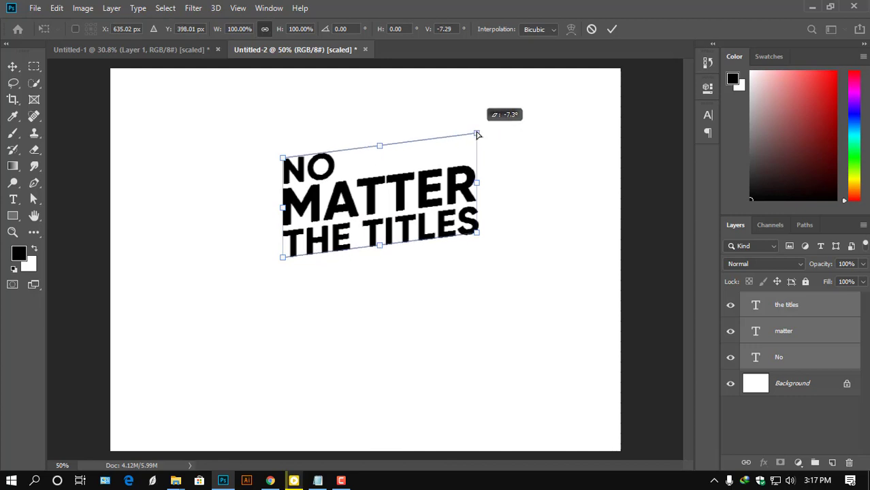
{"action": "left_click", "coordinate": [614, 30]}
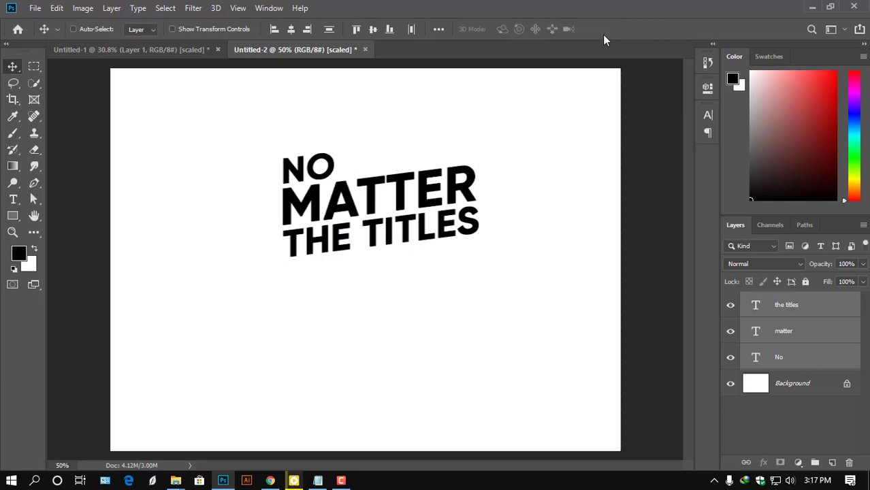
Combine the text layers into a smart object, move it into the poster at the top of the layer stack, lower left.
{"action": "right_click", "coordinate": [790, 327]}
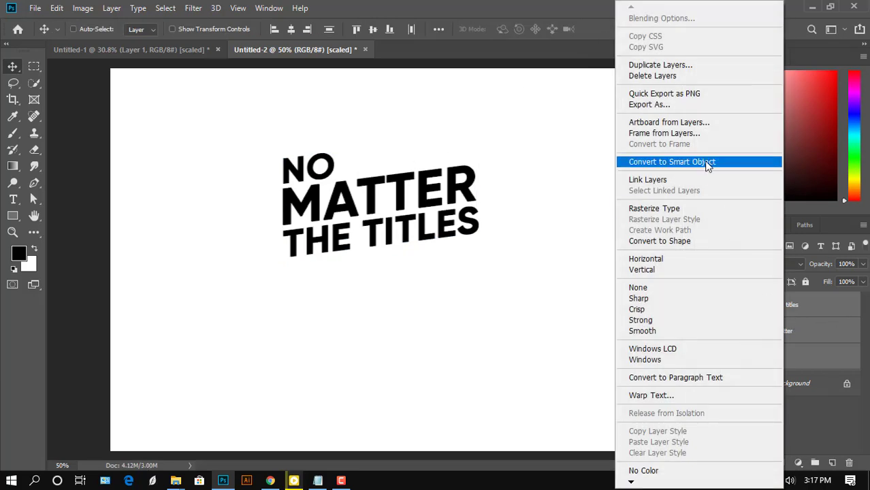
{"action": "left_click", "coordinate": [703, 163]}
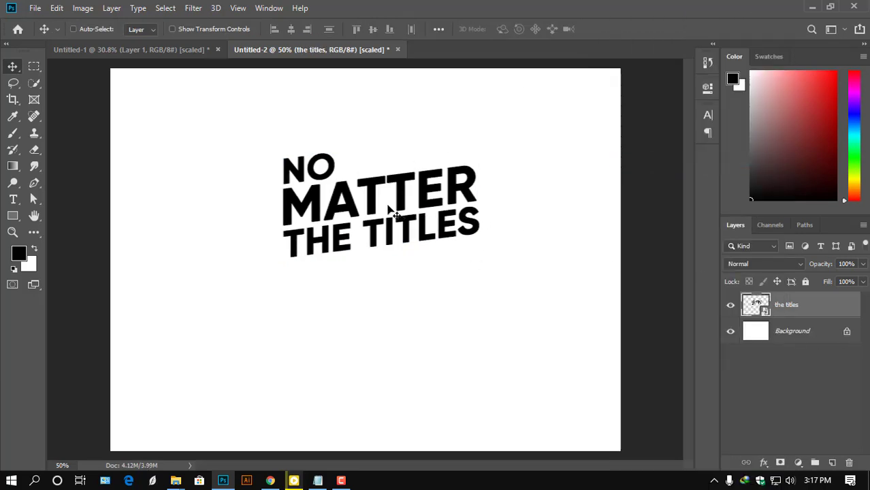
{"action": "left_click_drag", "start_coordinate": [388, 194], "coordinate": [180, 53]}
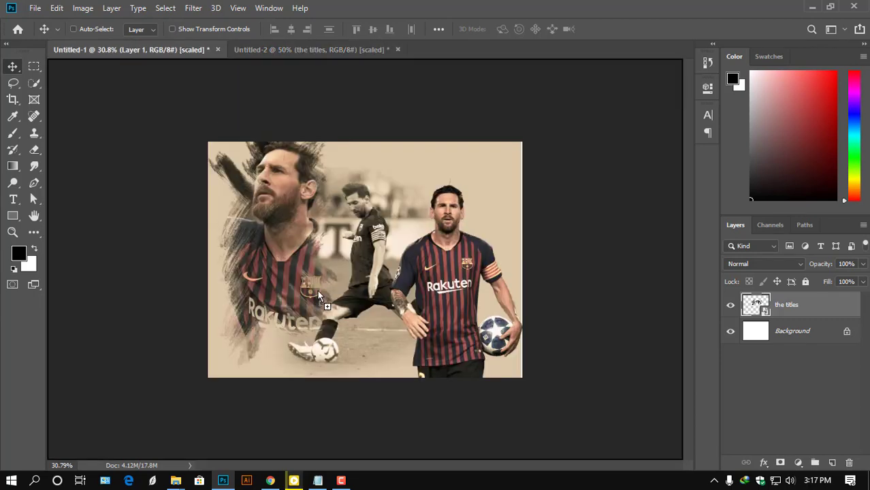
{"action": "left_click_drag", "start_coordinate": [181, 53], "coordinate": [313, 294]}
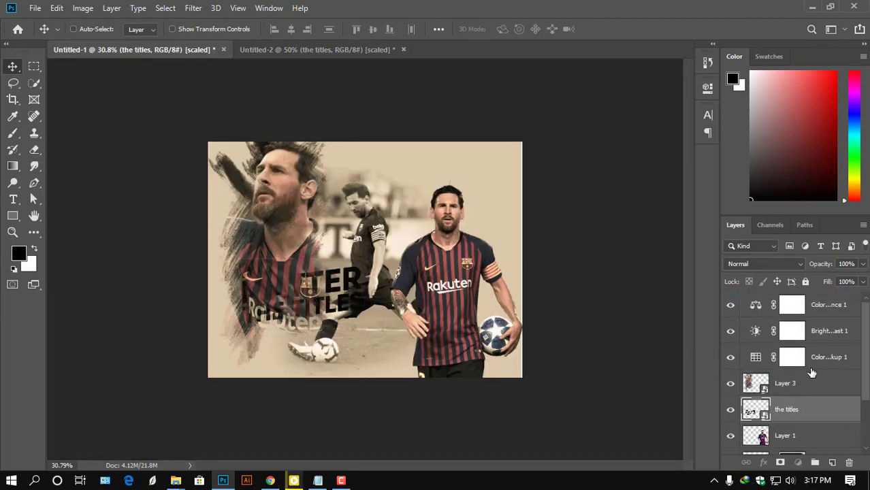
{"action": "left_click_drag", "start_coordinate": [788, 416], "coordinate": [803, 304]}
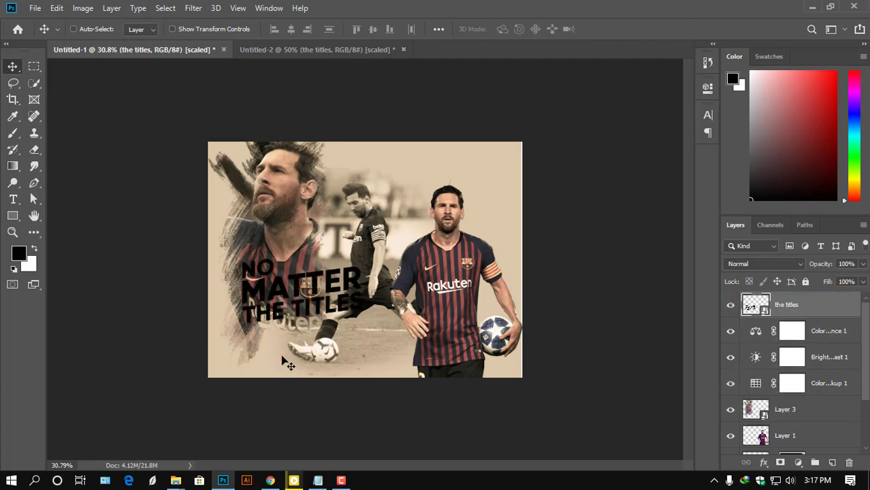
{"action": "mouse_move", "coordinate": [346, 299]}
{"action": "left_mouse_down"}
{"action": "mouse_move", "coordinate": [328, 332]}
{"action": "mouse_move", "coordinate": [329, 300]}
{"action": "left_mouse_up"}
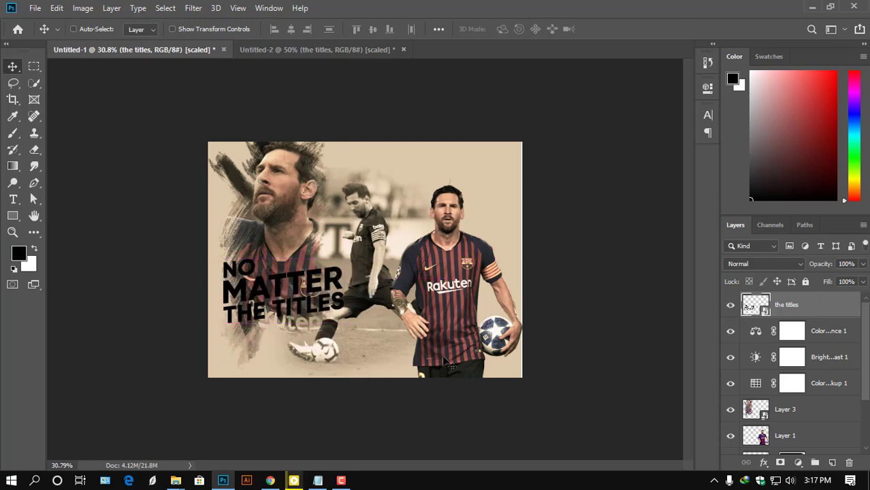
Open the title smart object and set the NO text colour to ffffff.
{"action": "double_click", "coordinate": [764, 311]}
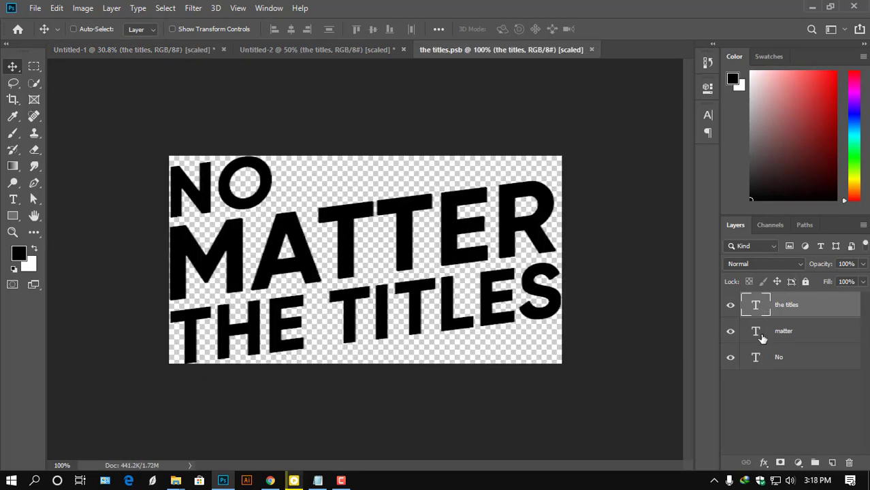
{"action": "left_click", "coordinate": [765, 339], "text": "shift"}
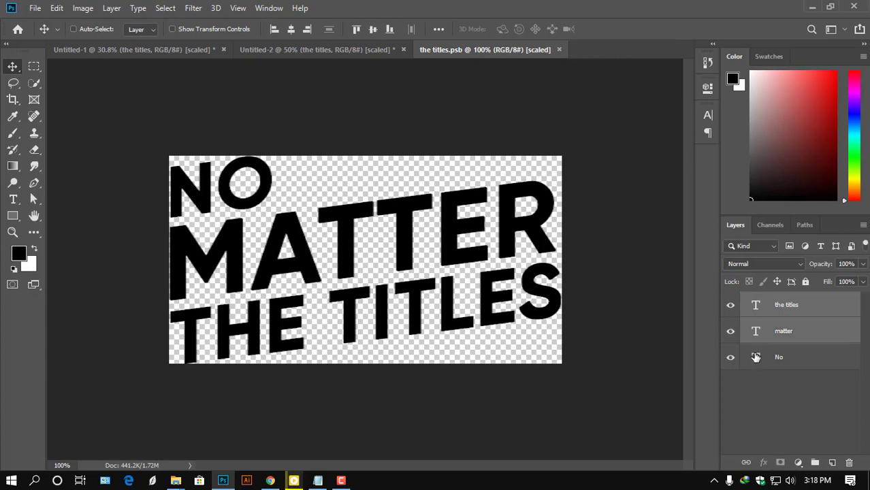
{"action": "left_click", "coordinate": [756, 356]}
{"action": "left_click", "coordinate": [707, 115]}
{"action": "left_click", "coordinate": [675, 195]}
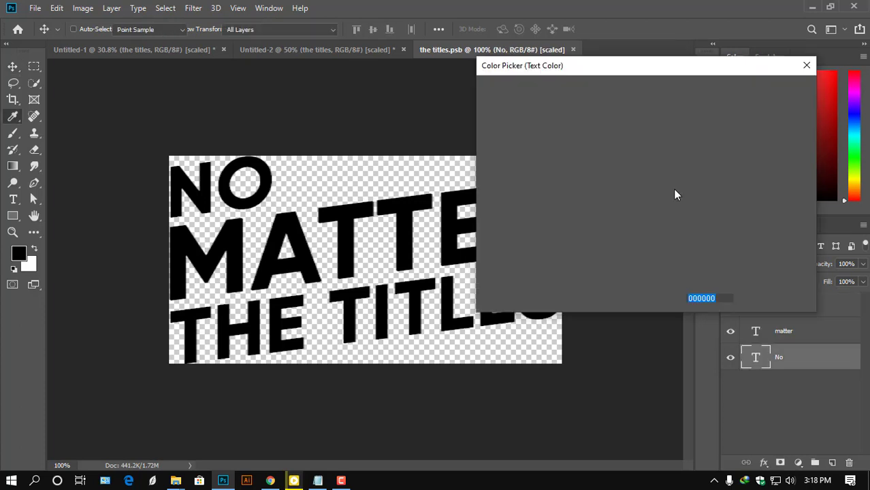
{"action": "type", "text": "ffffff"}
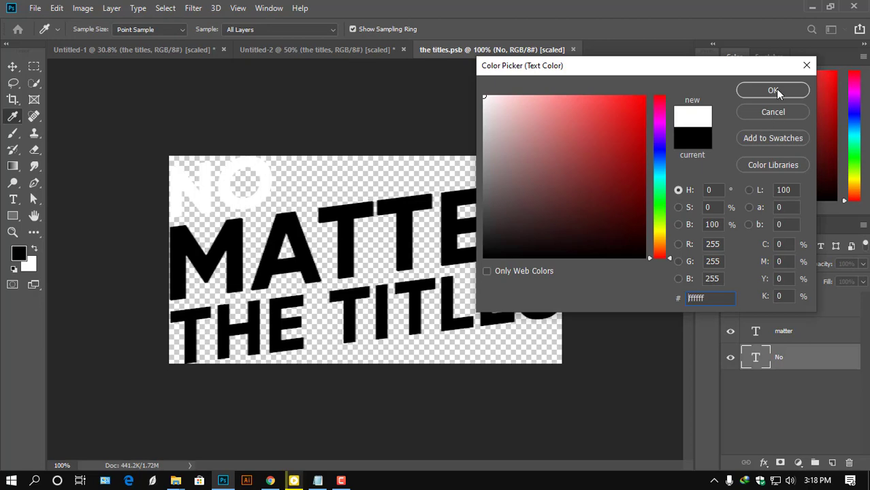
{"action": "left_click", "coordinate": [773, 90]}
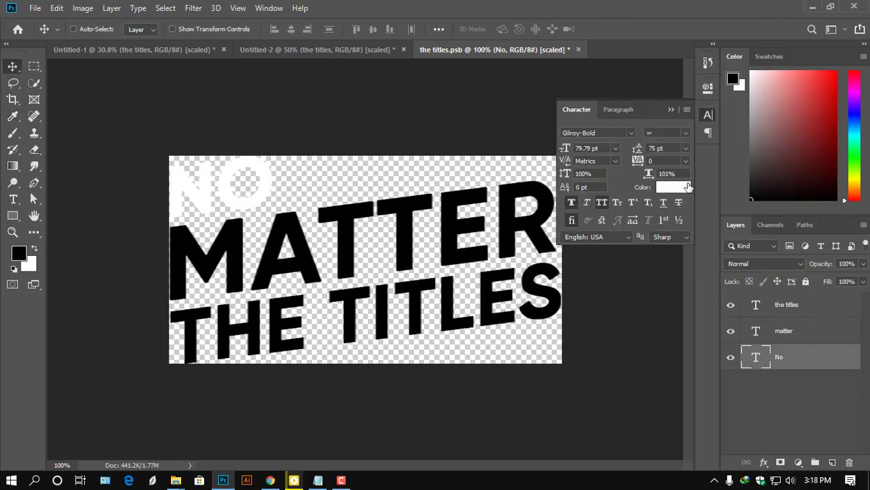
{"action": "left_click", "coordinate": [670, 109]}
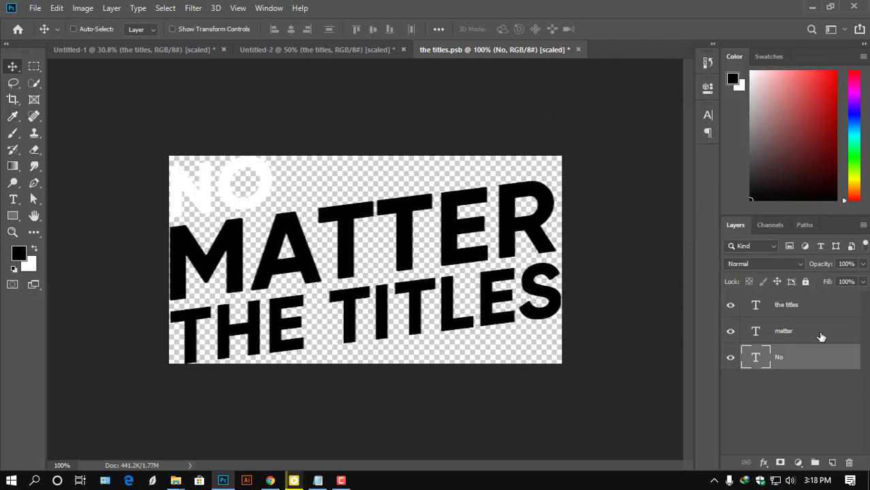
Set all three title words to pure white and save the smart object contents.
{"action": "left_click", "coordinate": [793, 311], "text": "shift"}
{"action": "left_click", "coordinate": [708, 113]}
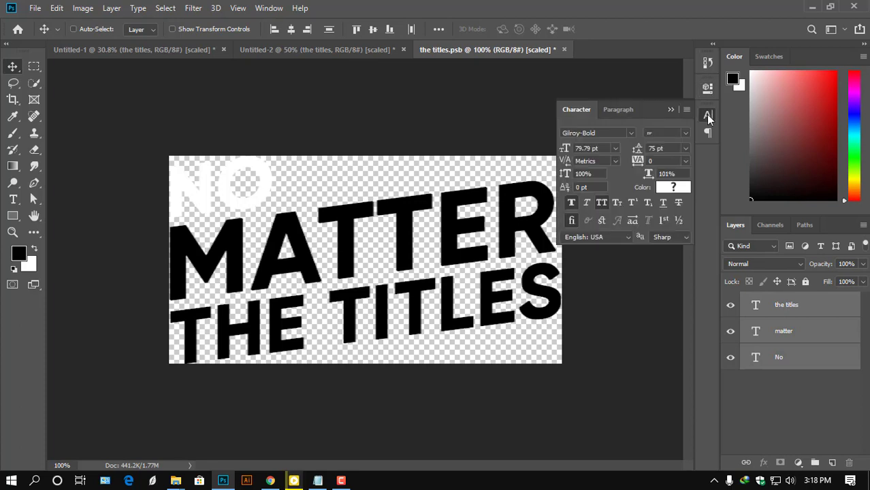
{"action": "left_click", "coordinate": [680, 193]}
{"action": "left_click_drag", "start_coordinate": [496, 104], "coordinate": [476, 92]}
{"action": "left_click", "coordinate": [773, 90]}
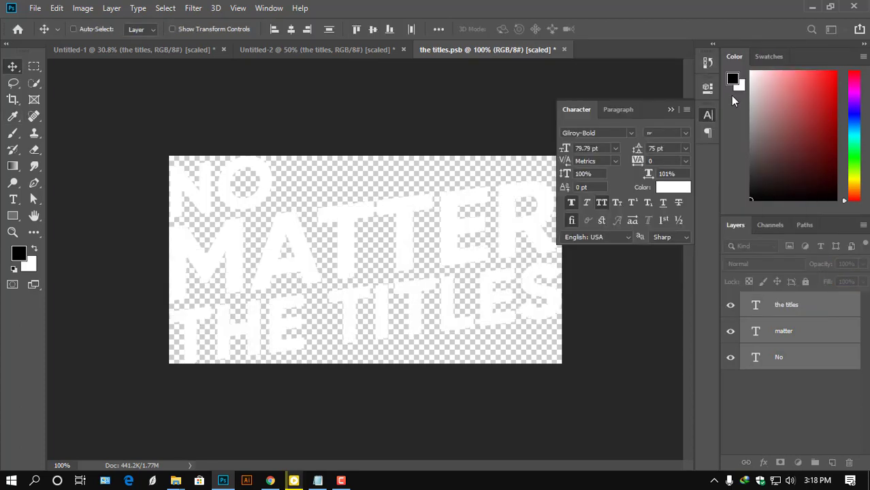
{"action": "left_click", "coordinate": [669, 113]}
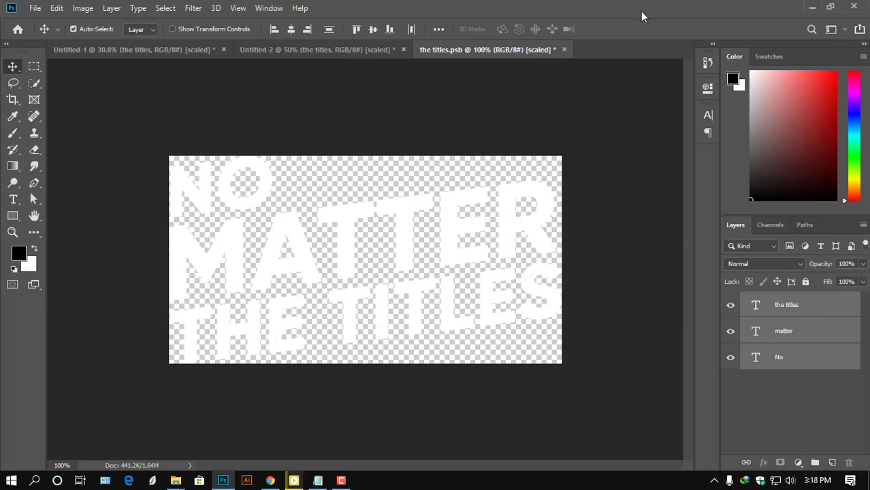
{"action": "key", "text": "ctrl+s"}
{"action": "left_click", "coordinate": [185, 49]}
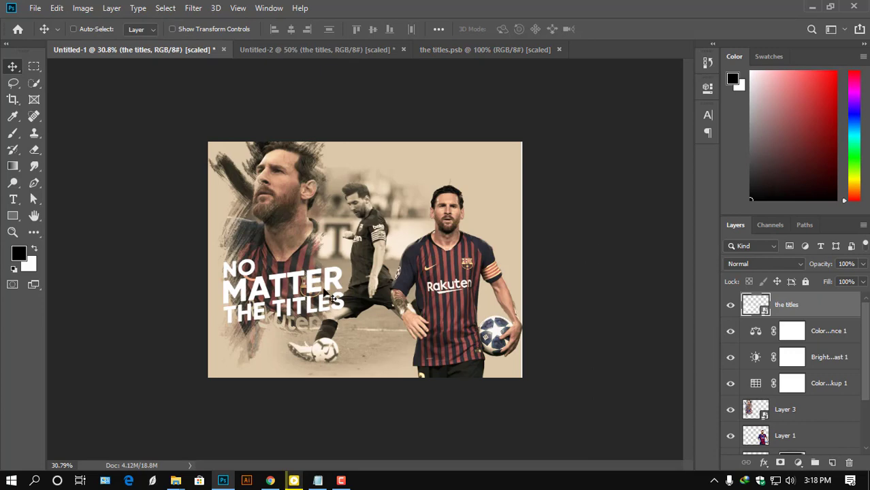
{"action": "scroll", "coordinate": [287, 287], "scroll_direction": "up", "scroll_amount": 1}
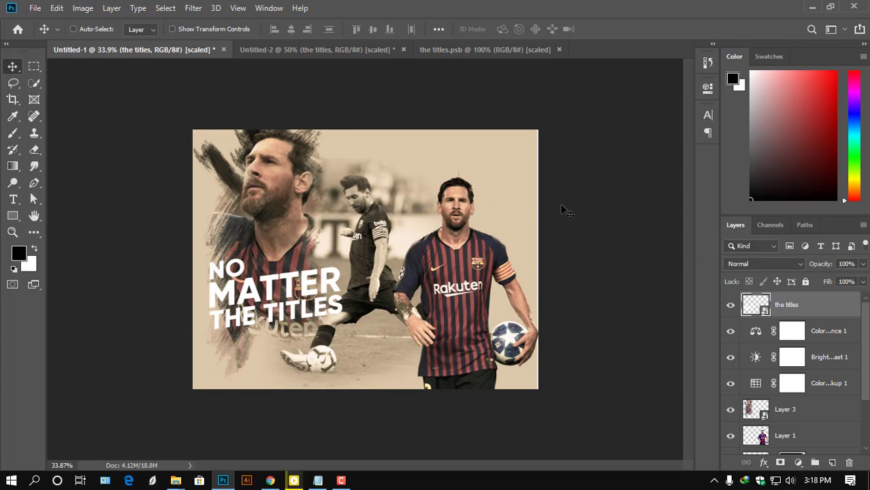
{"action": "right_click", "coordinate": [789, 307]}
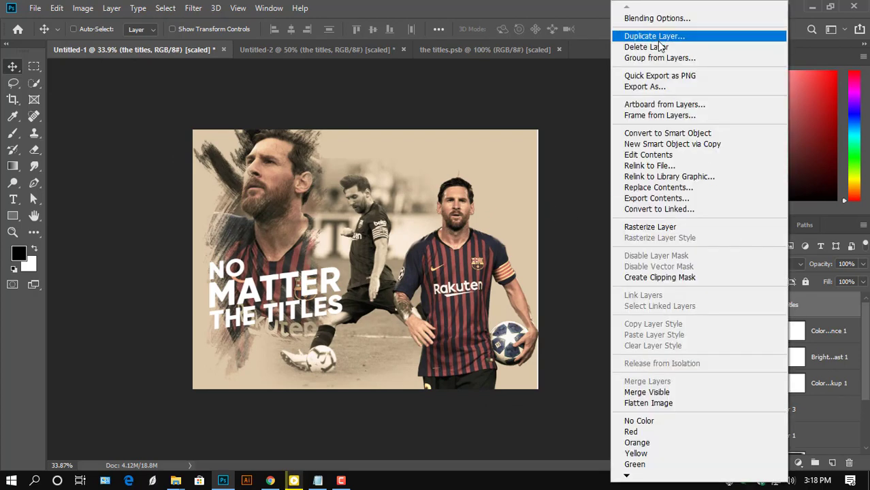
Add an orange-to-red Gradient Overlay to the title with the orange stop at 23%.
{"action": "left_click", "coordinate": [646, 20]}
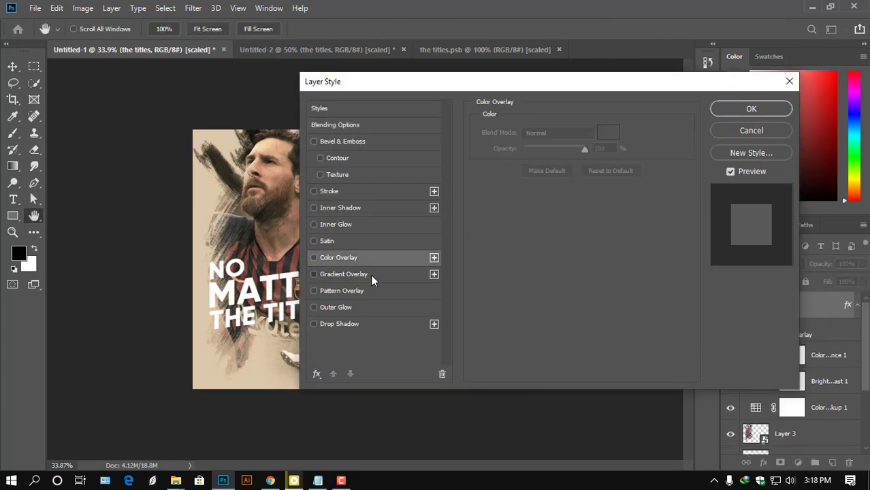
{"action": "left_click", "coordinate": [371, 275]}
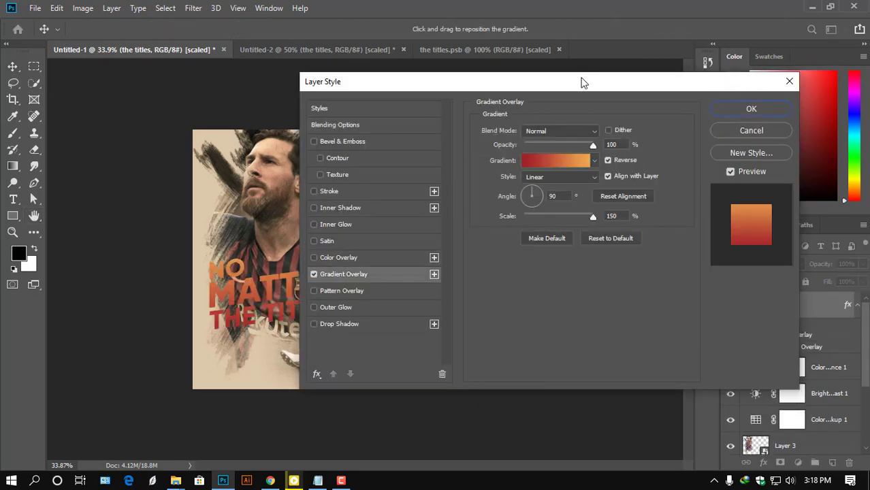
{"action": "left_click_drag", "start_coordinate": [580, 85], "coordinate": [765, 62]}
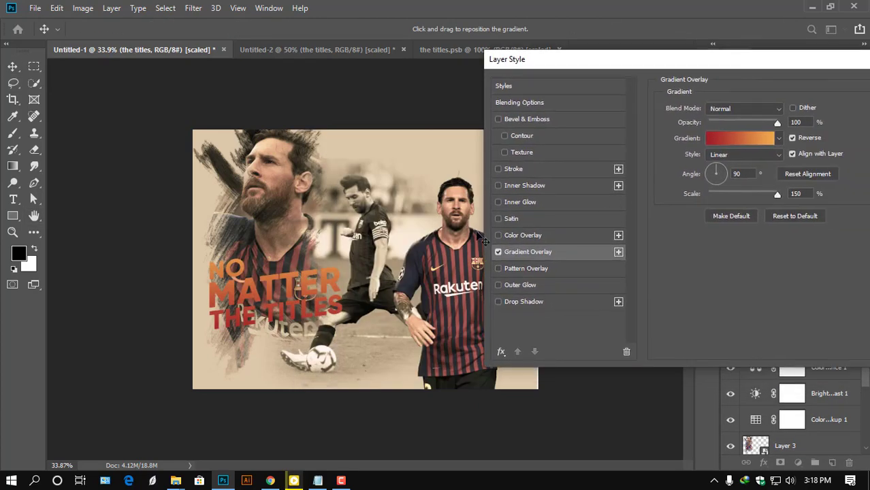
{"action": "left_click", "coordinate": [748, 143]}
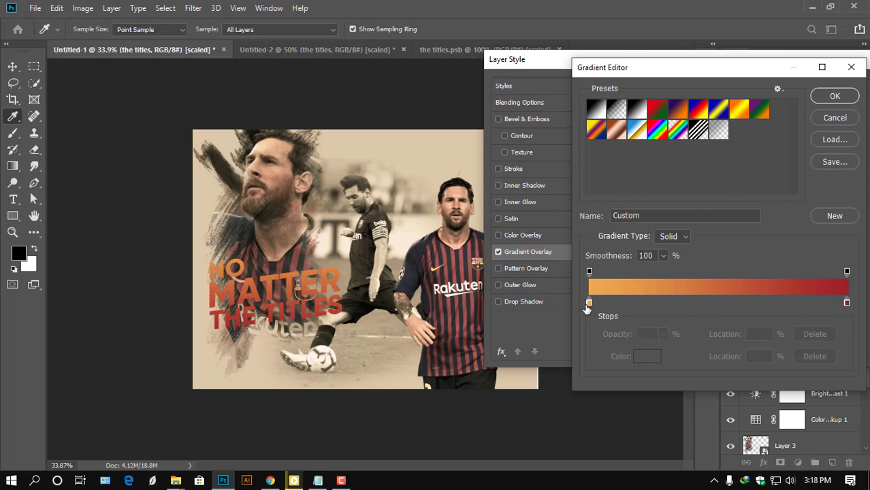
{"action": "left_click_drag", "start_coordinate": [588, 303], "coordinate": [670, 310]}
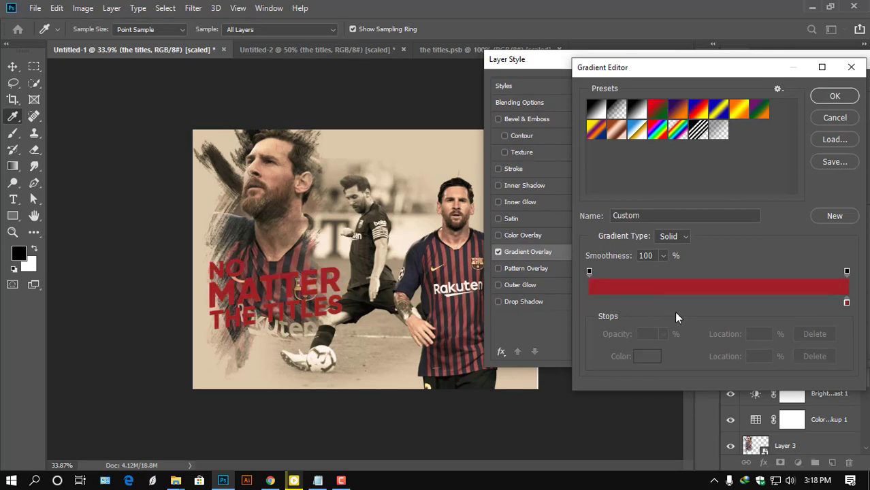
{"action": "key", "text": "ctrl+z"}
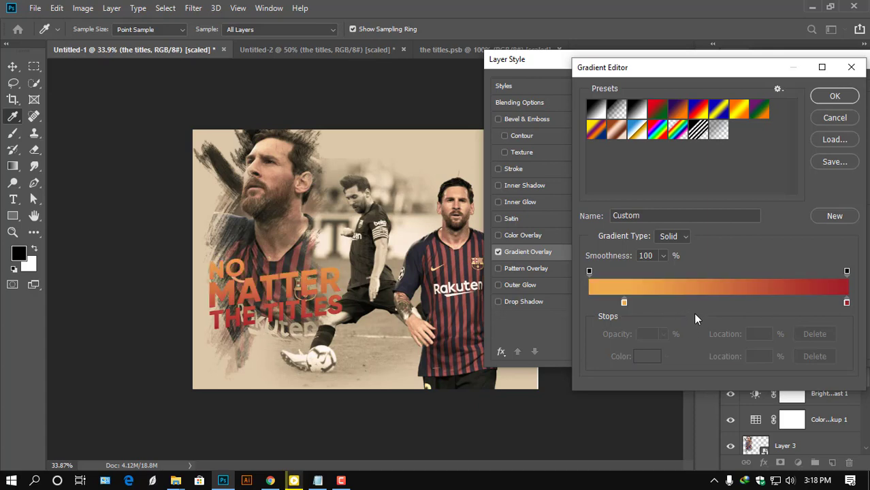
{"action": "left_click_drag", "start_coordinate": [624, 303], "coordinate": [676, 303]}
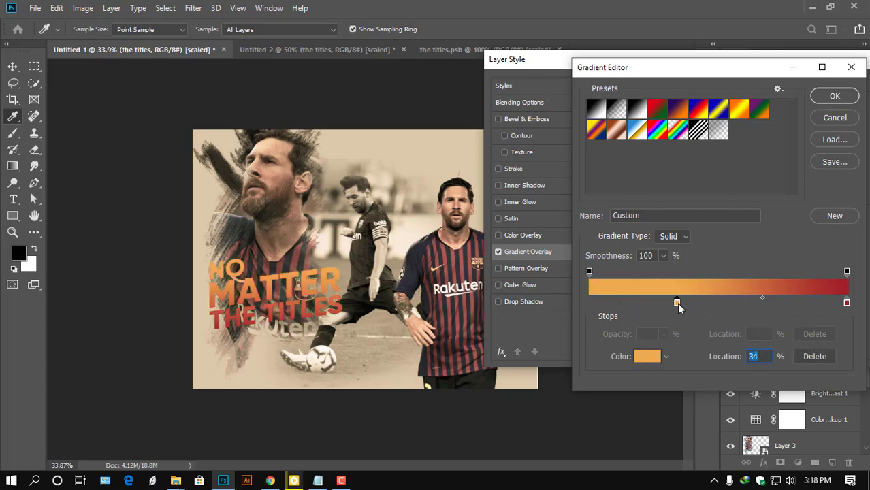
{"action": "left_click_drag", "start_coordinate": [678, 304], "coordinate": [649, 305]}
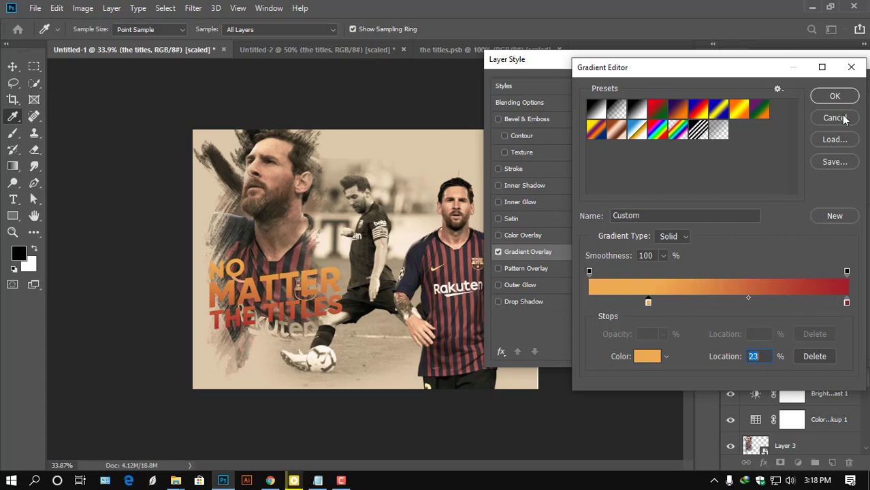
{"action": "left_click", "coordinate": [848, 99]}
Add Bevel & Emboss with Contour, apply the styles, and nudge the title on the poster.
{"action": "left_click", "coordinate": [514, 137]}
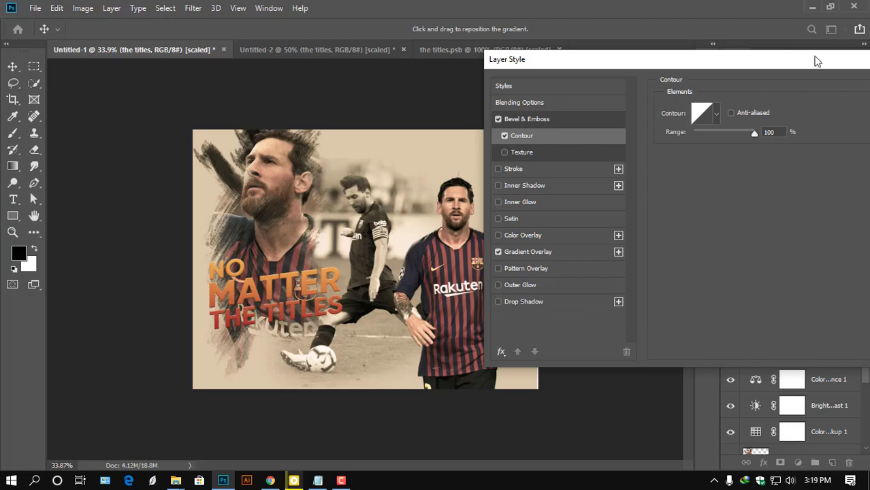
{"action": "left_click_drag", "start_coordinate": [817, 61], "coordinate": [745, 39]}
{"action": "left_click", "coordinate": [861, 65]}
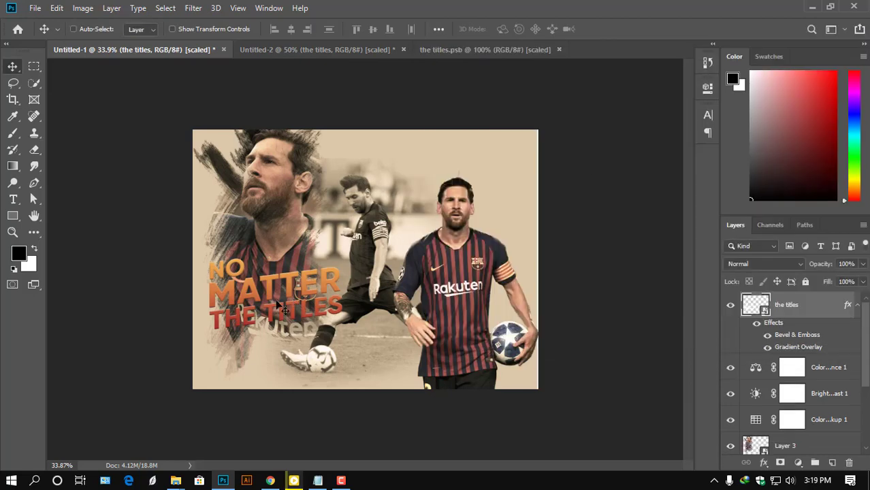
{"action": "mouse_move", "coordinate": [280, 287]}
{"action": "left_mouse_down"}
{"action": "mouse_move", "coordinate": [288, 276]}
{"action": "mouse_move", "coordinate": [307, 321]}
{"action": "left_mouse_up"}
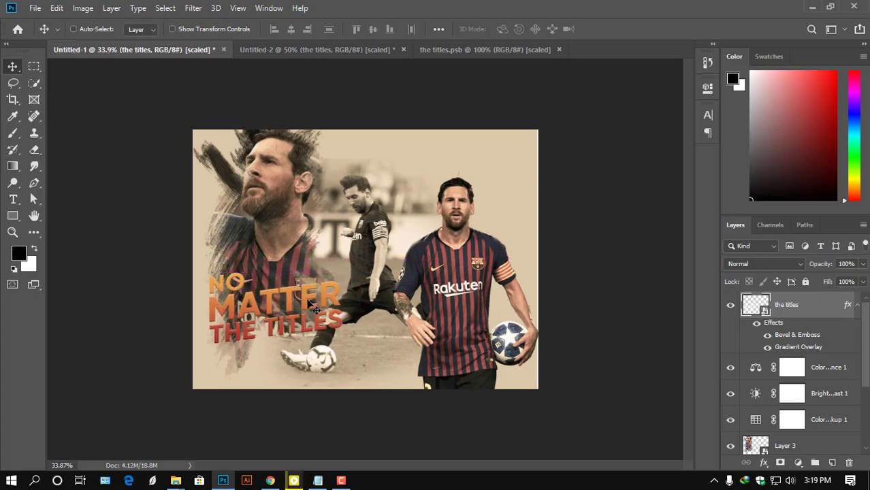
Bring up the Save As window for the poster.
{"action": "key", "text": "ctrl+alt+s"}
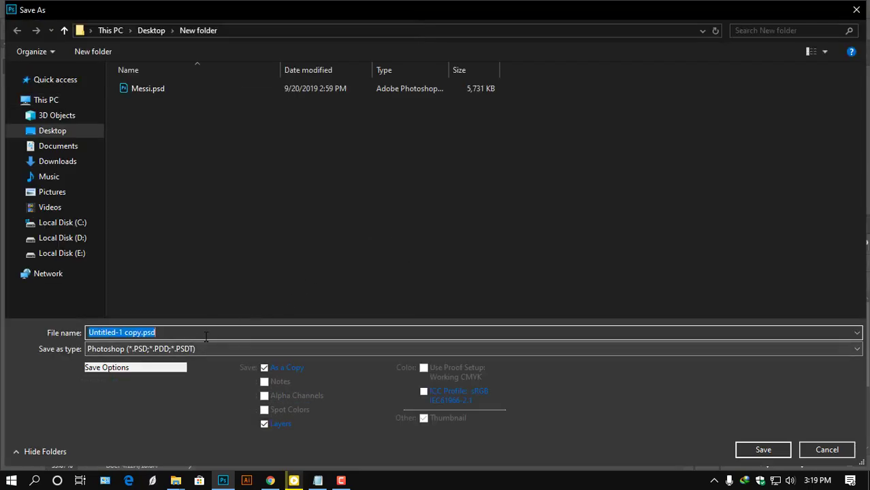
Name the file 'Leo Postre' and save it as a Photoshop PSD.
{"action": "type", "text": "M"}
{"action": "key", "text": "BackSpace"}
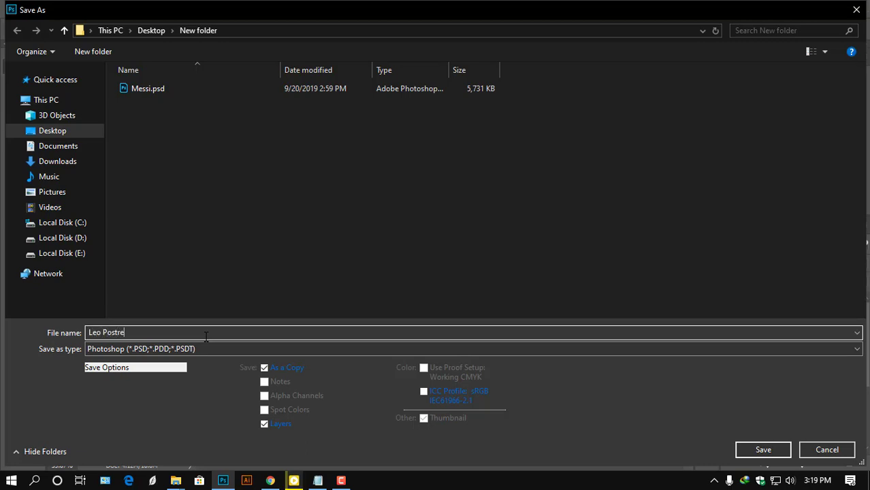
{"action": "key", "text": "Return"}
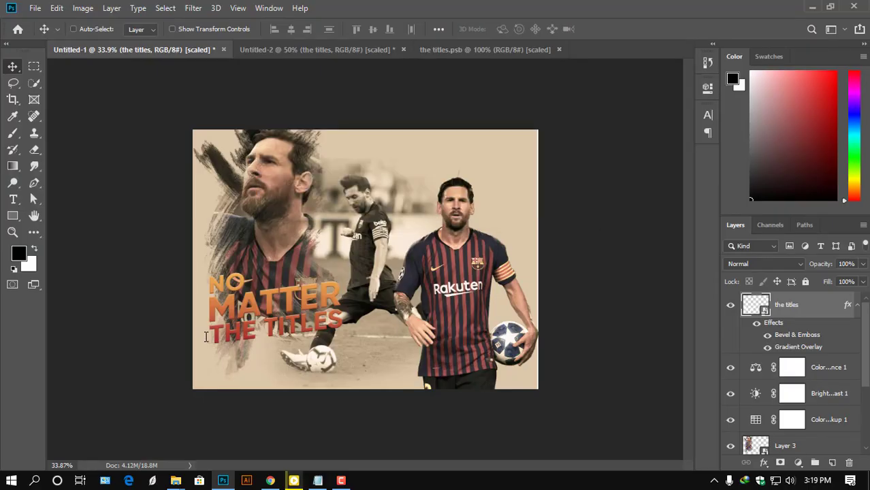